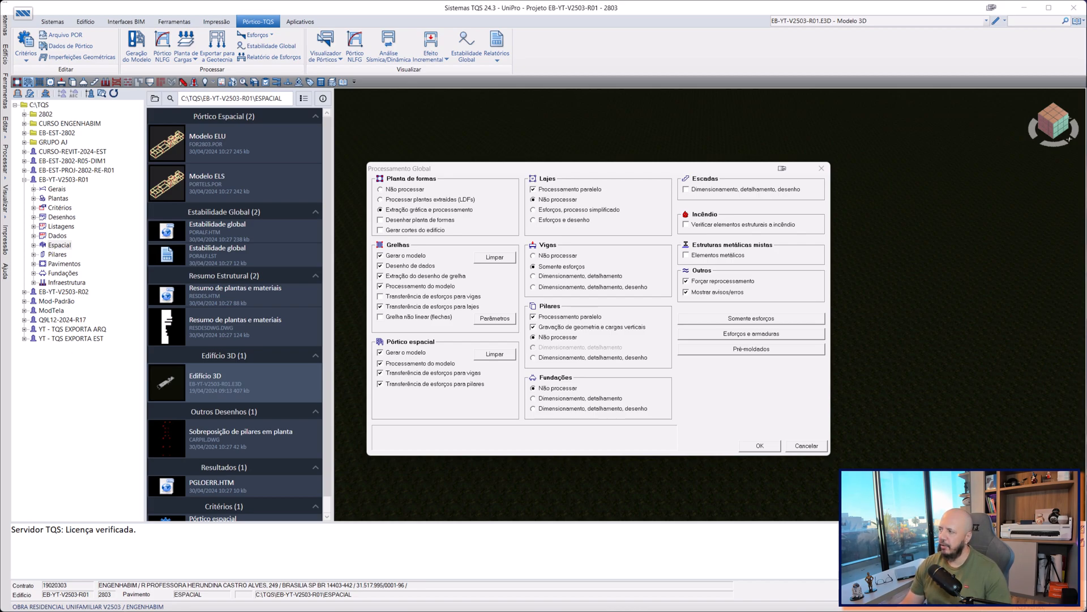
Dismiss the global processing settings and select the building EB-YT-V2503-R01 in the project tree.
click(820, 169)
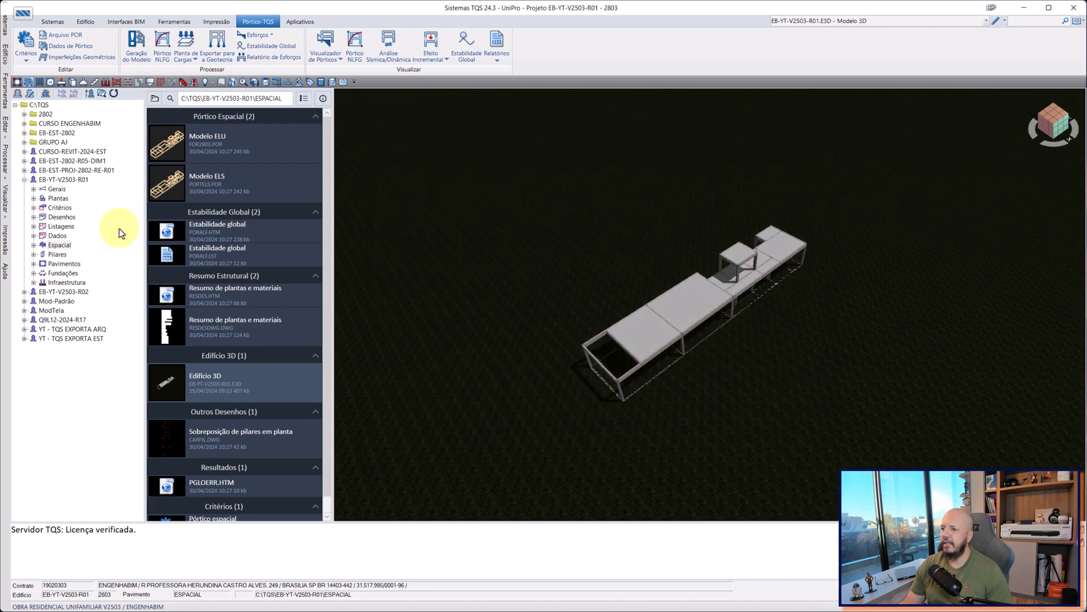
click(52, 179)
click(57, 254)
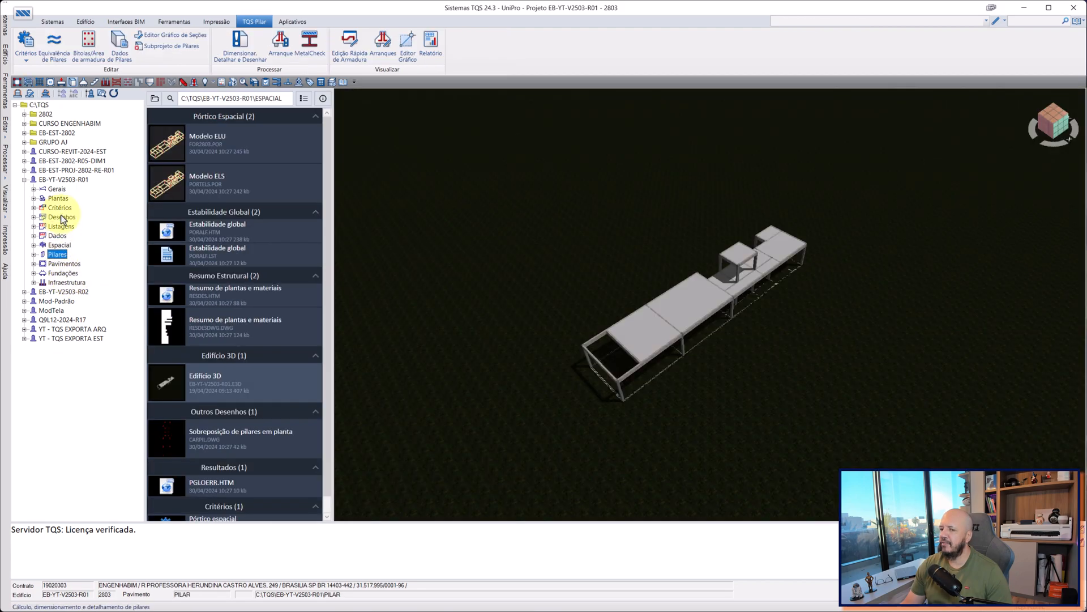
click(56, 180)
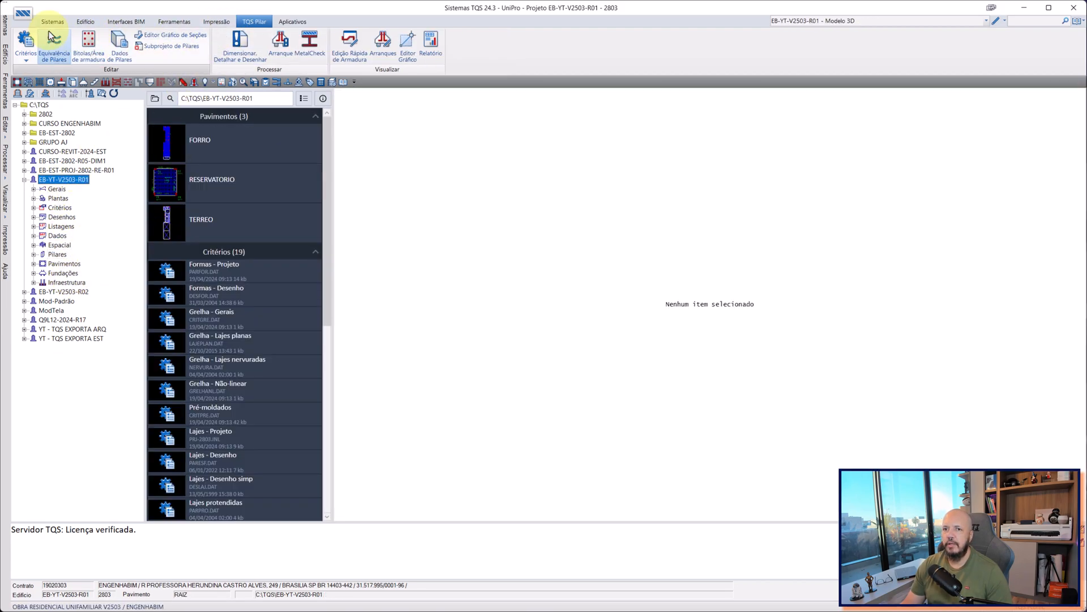
click(86, 22)
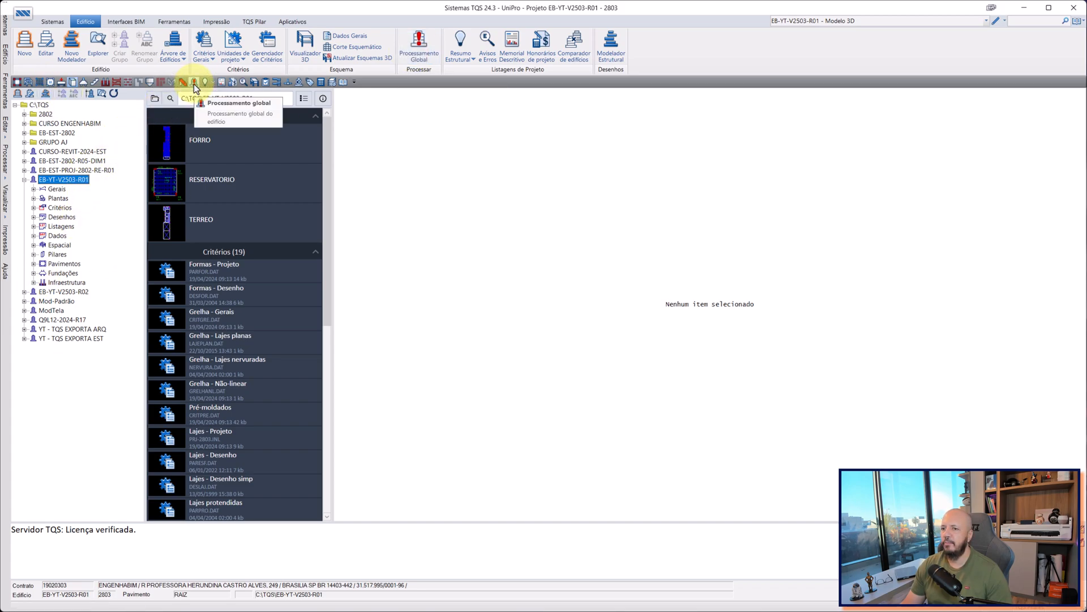
click(194, 87)
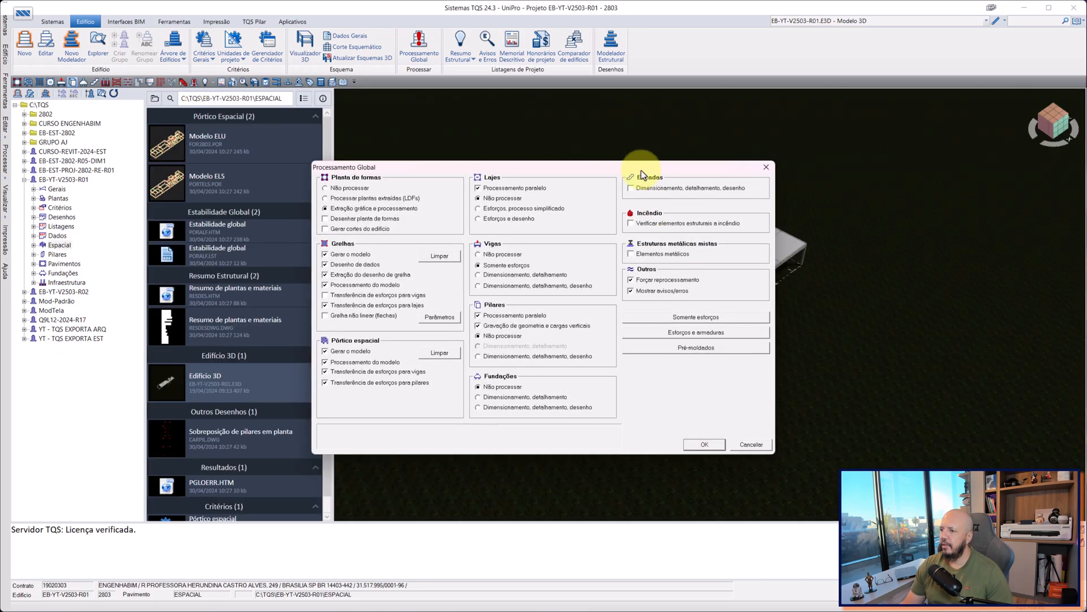
drag(639, 167, 753, 147)
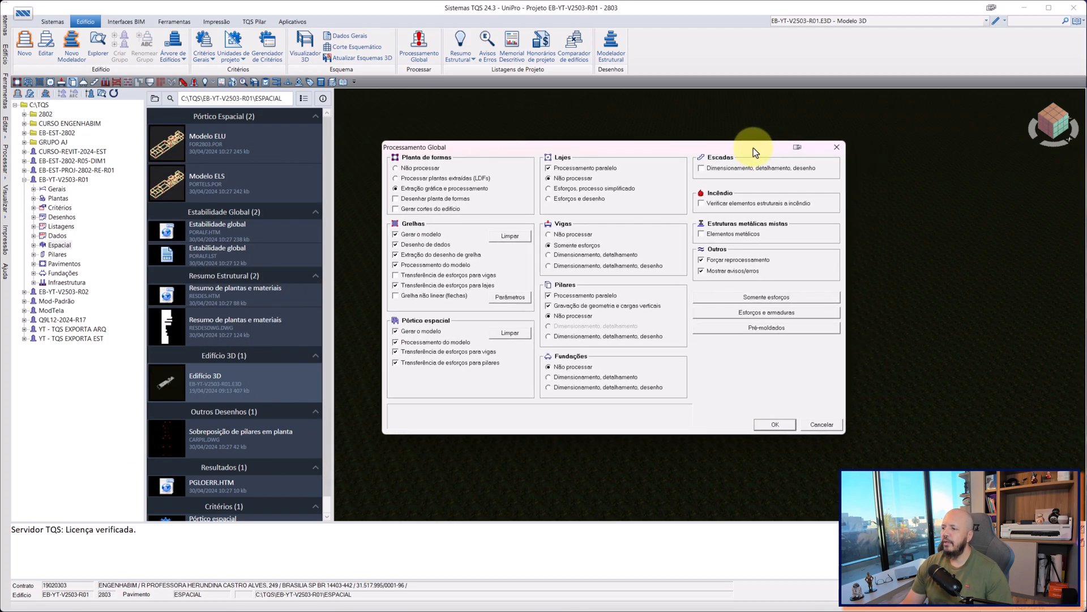
click(757, 297)
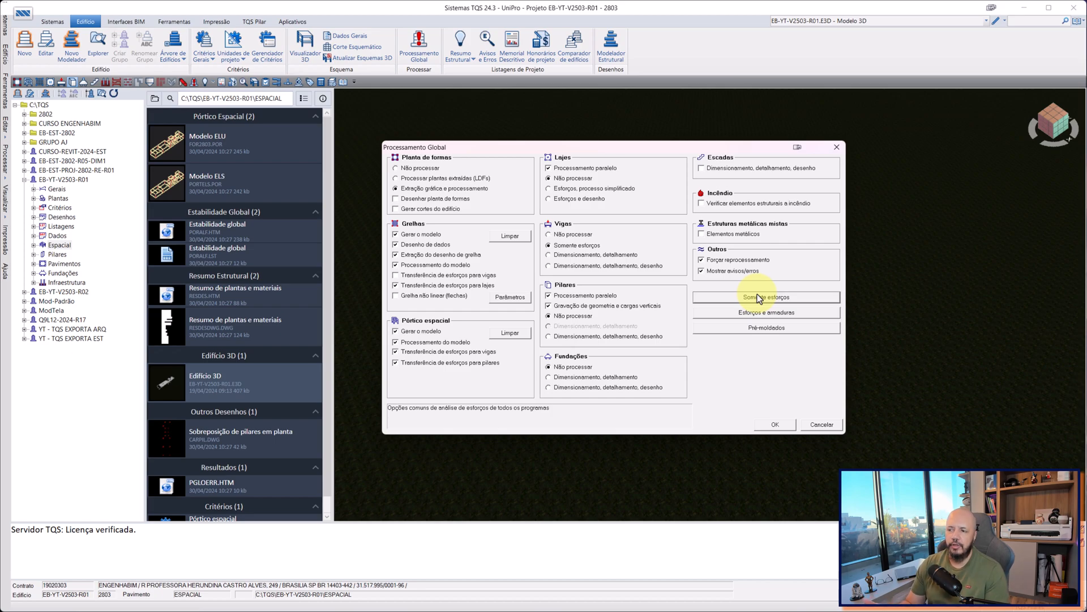
click(759, 298)
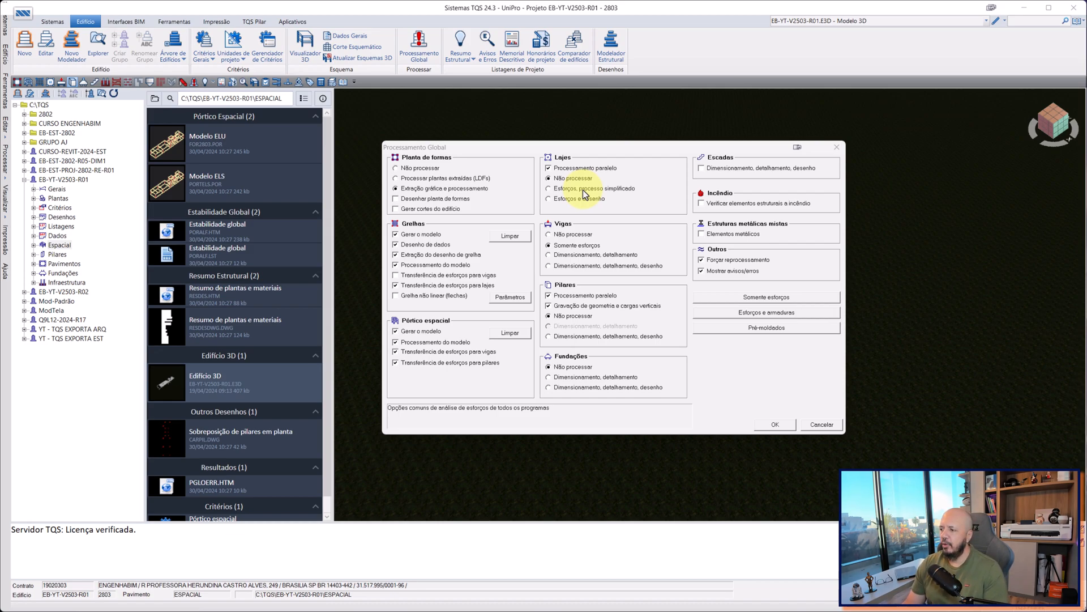
drag(620, 147, 565, 131)
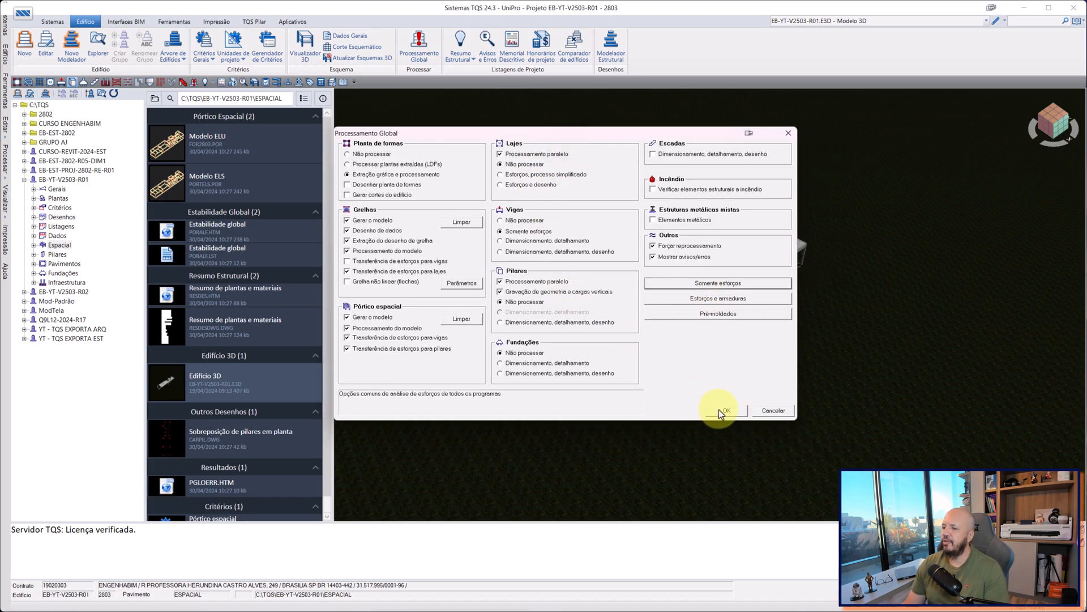
drag(406, 132, 431, 154)
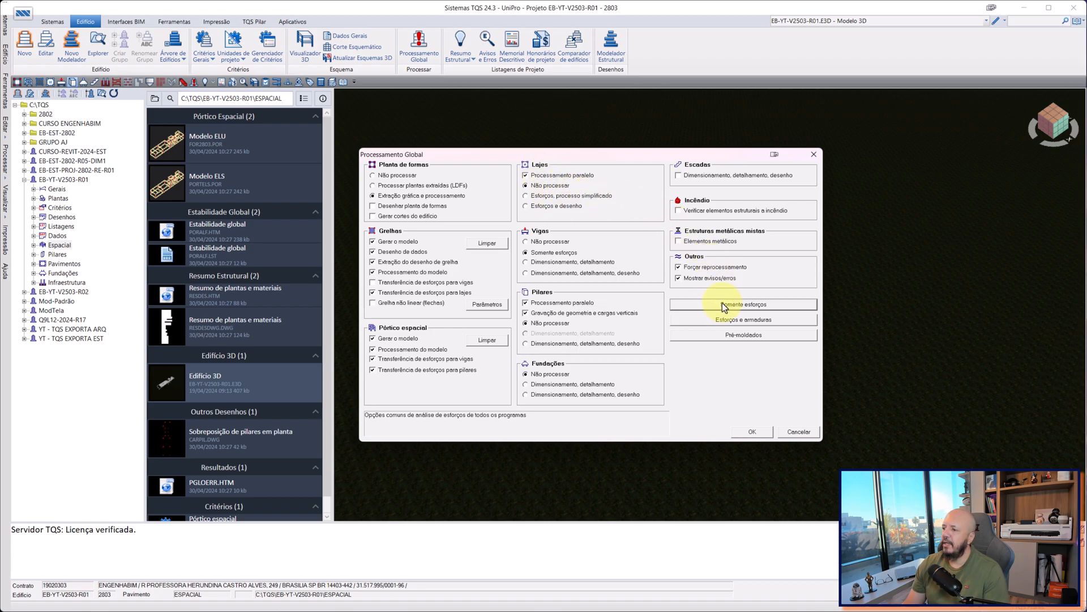
click(725, 318)
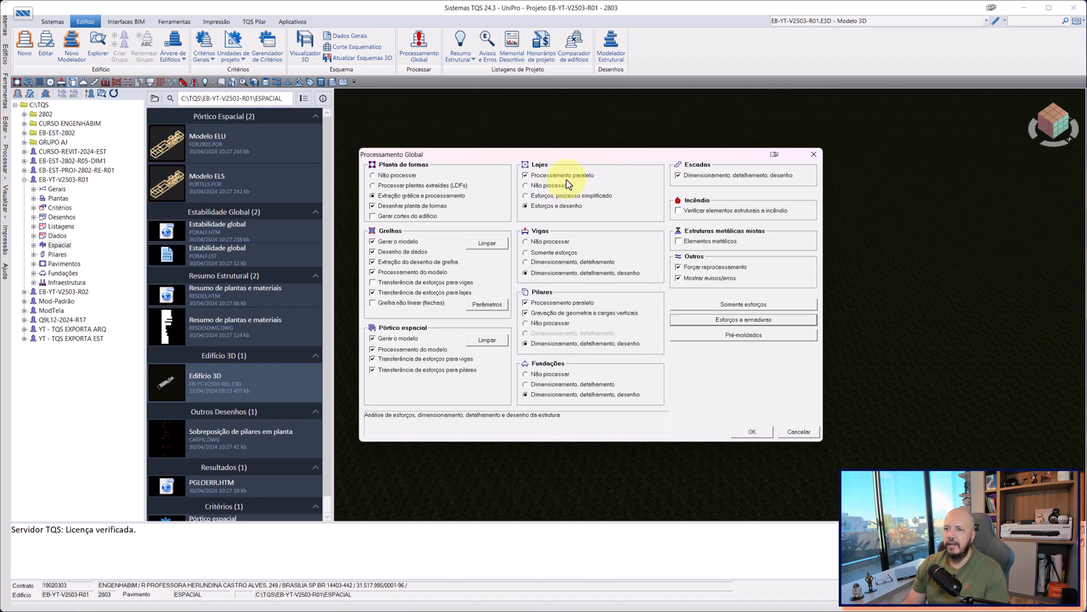
click(794, 434)
Run the building's global processing with the "Somente esforços" preset.
click(53, 21)
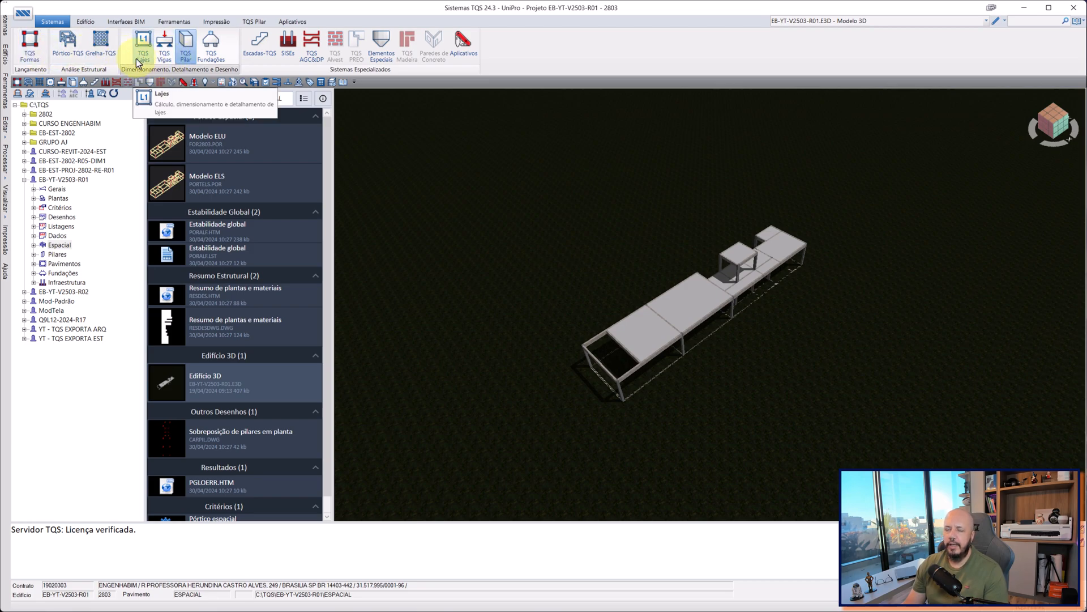
click(186, 57)
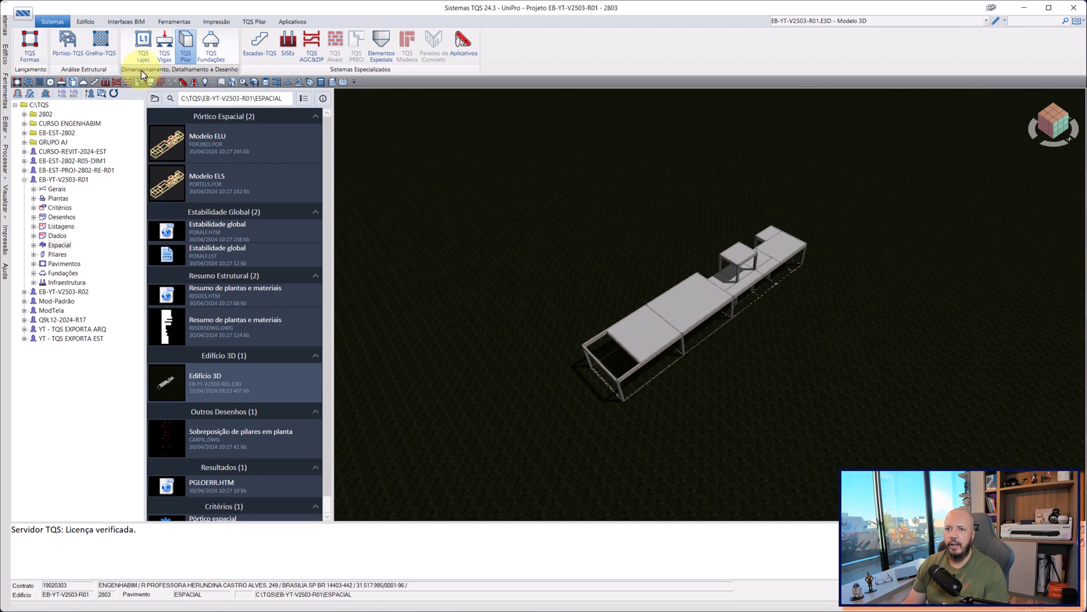
click(184, 83)
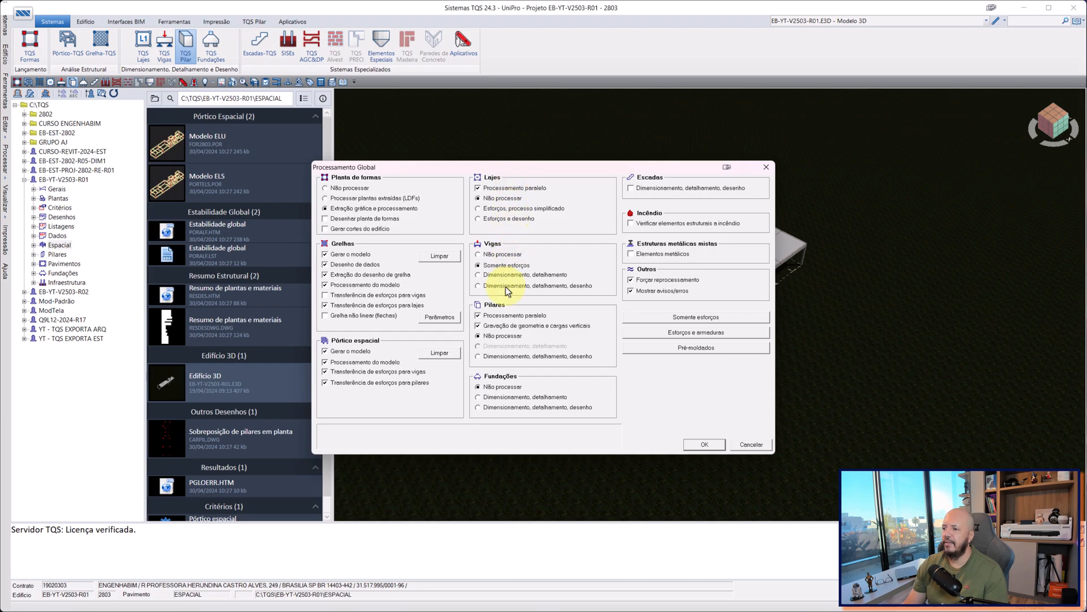
click(685, 318)
drag(578, 171, 599, 163)
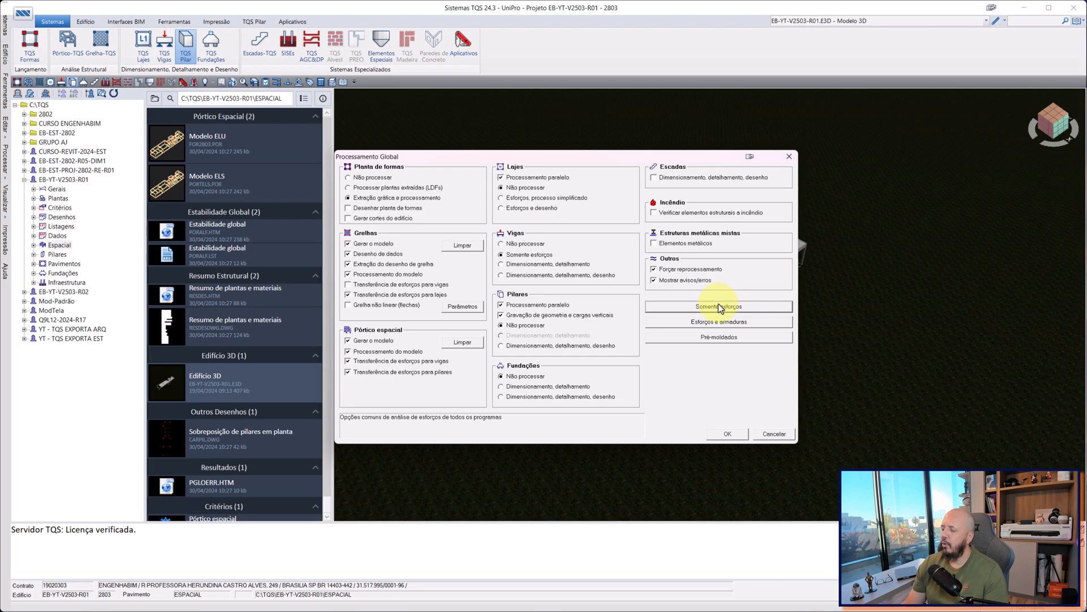
click(727, 434)
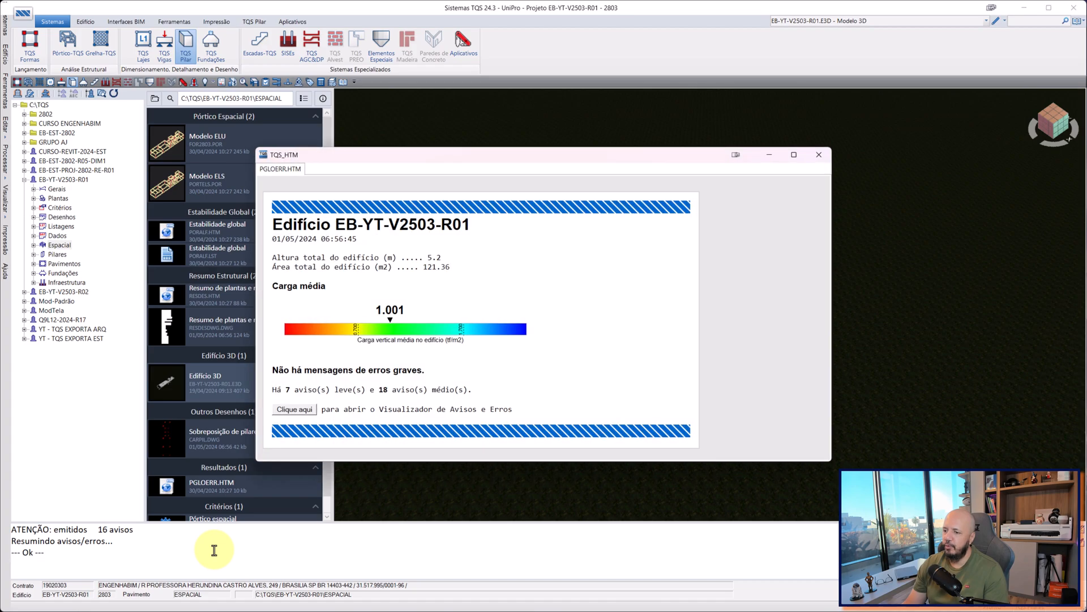
Check the processing report for serious error messages.
drag(539, 159, 582, 127)
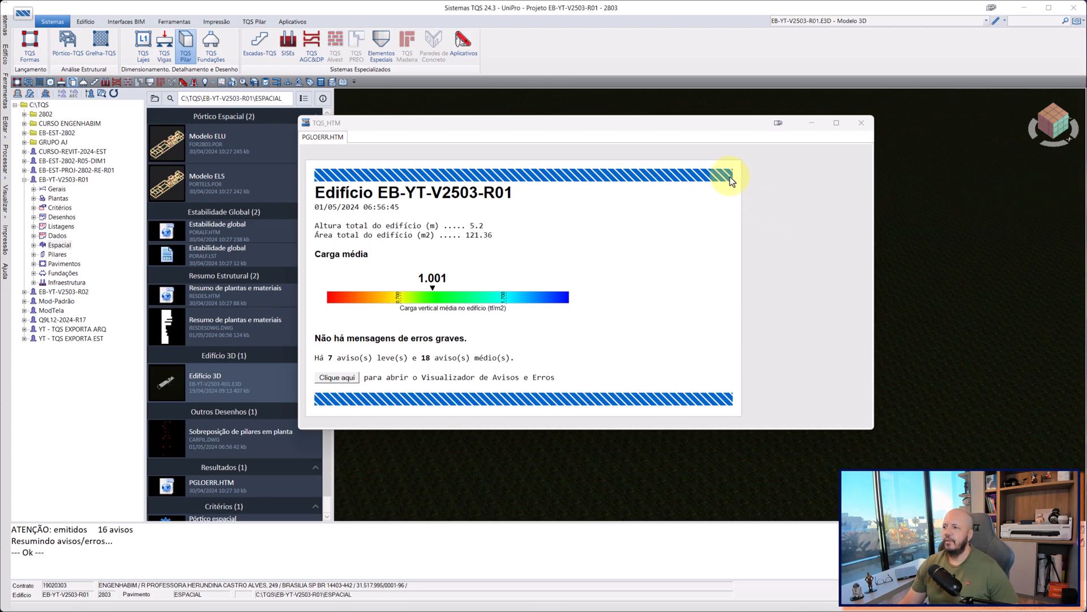
drag(727, 120, 680, 157)
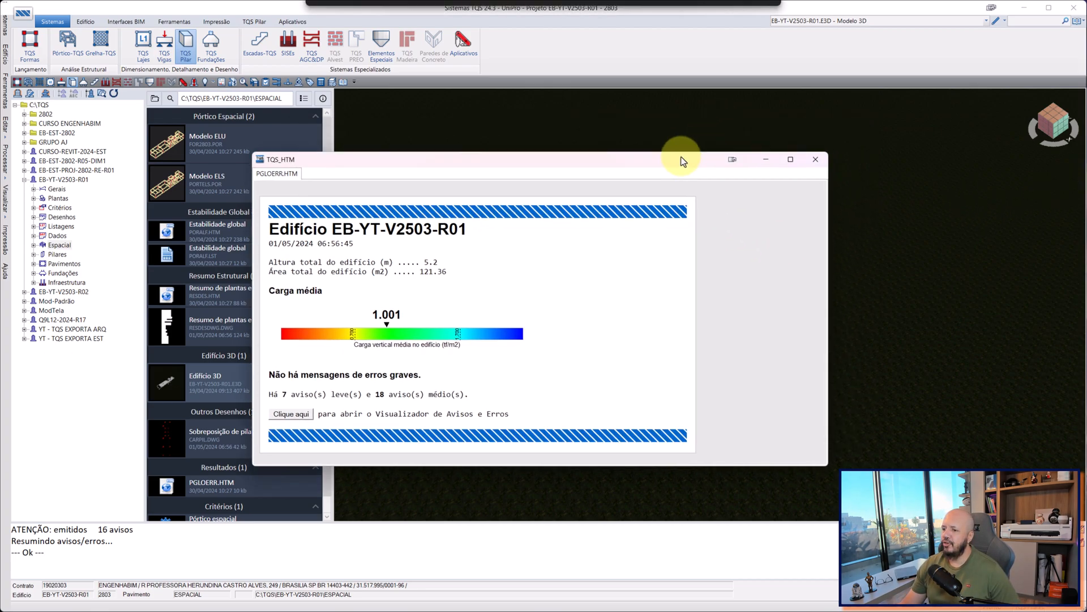
triple_click(332, 375)
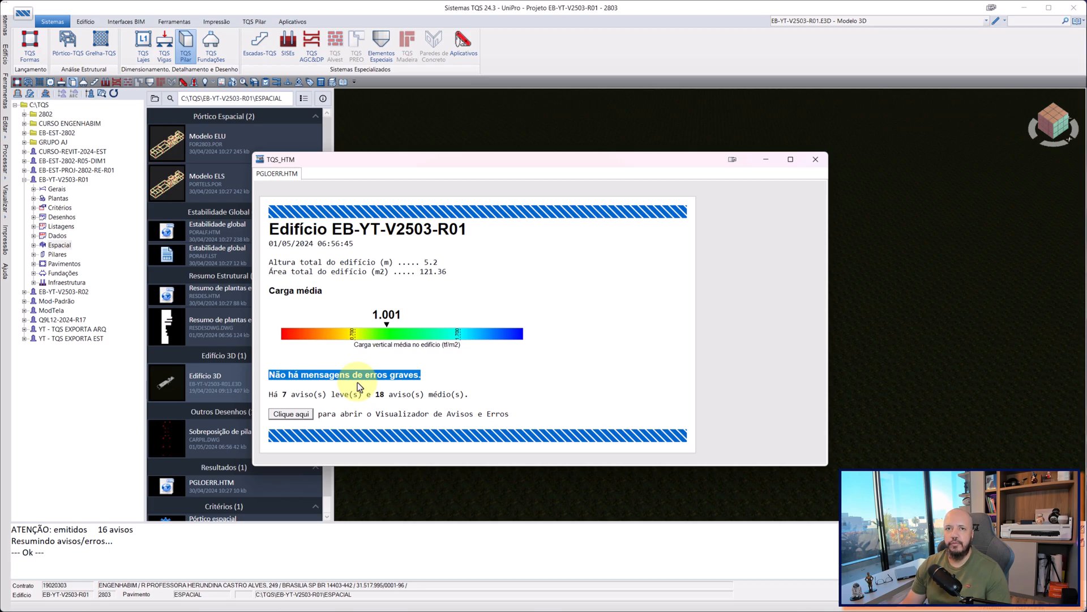
drag(512, 167, 533, 128)
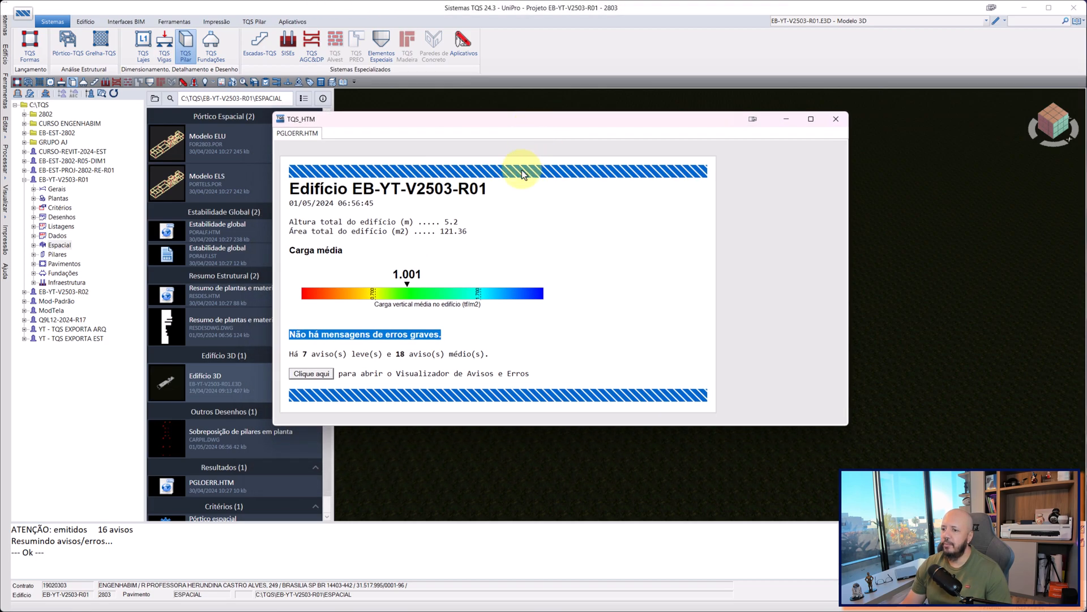
Examine the building's total height and total area in the processing report, and close it.
triple_click(353, 228)
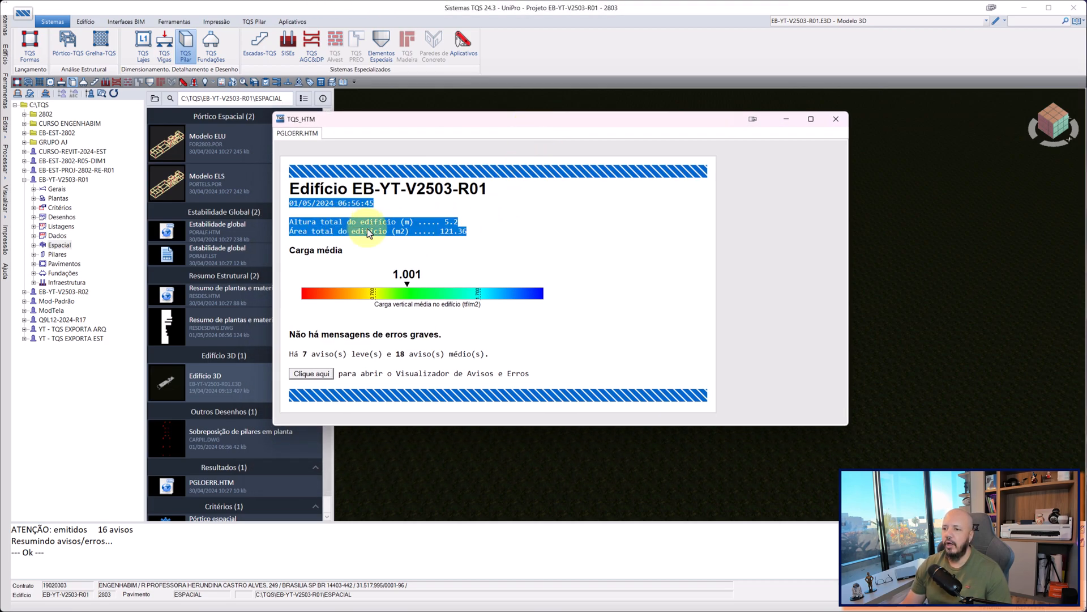
click(412, 221)
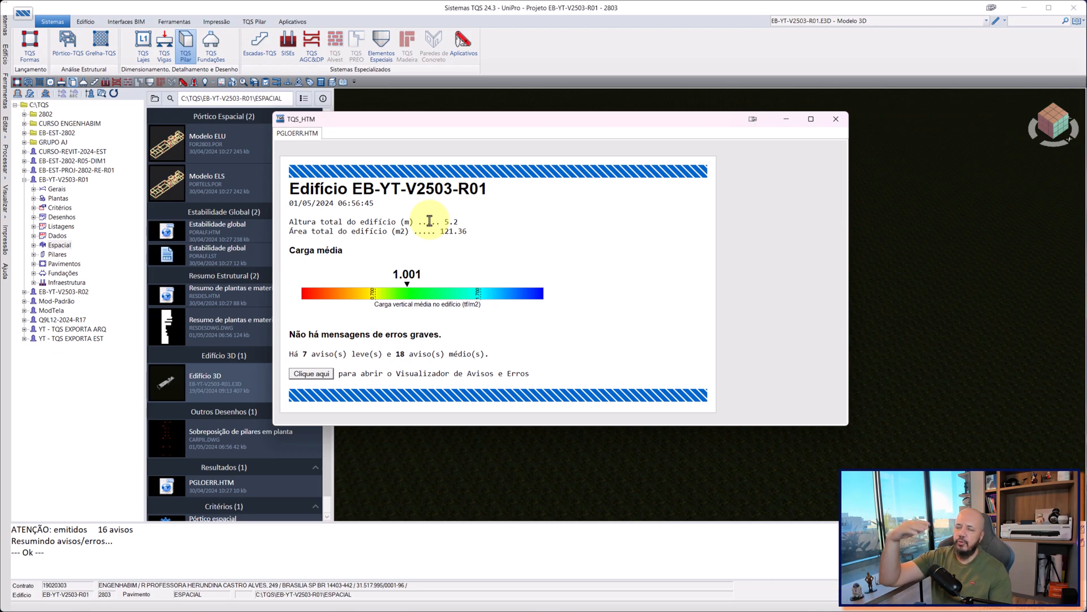
drag(309, 231, 423, 230)
click(371, 227)
drag(312, 231, 471, 242)
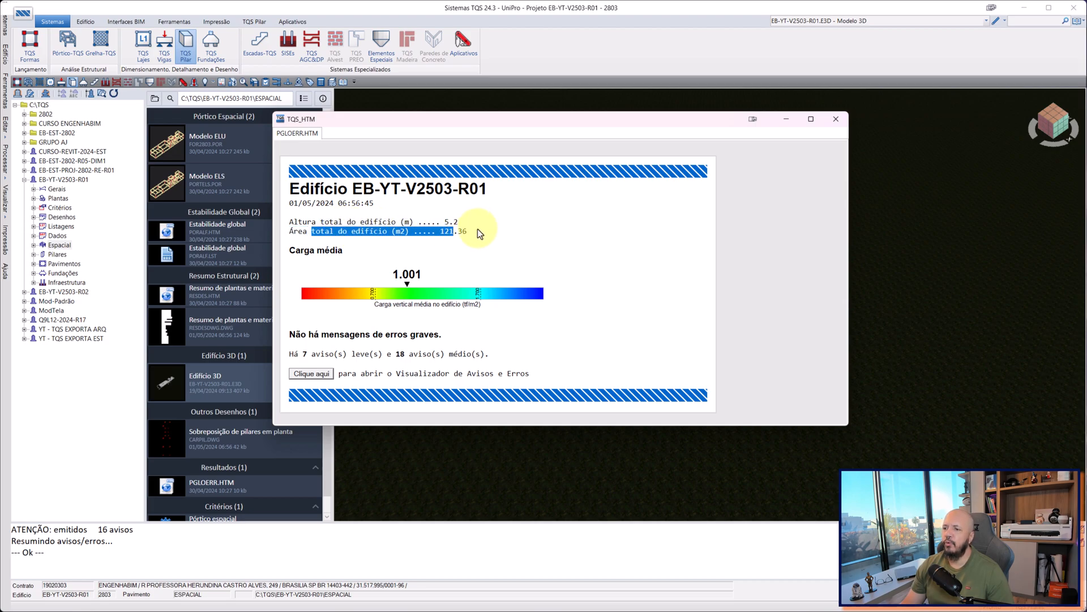
click(441, 234)
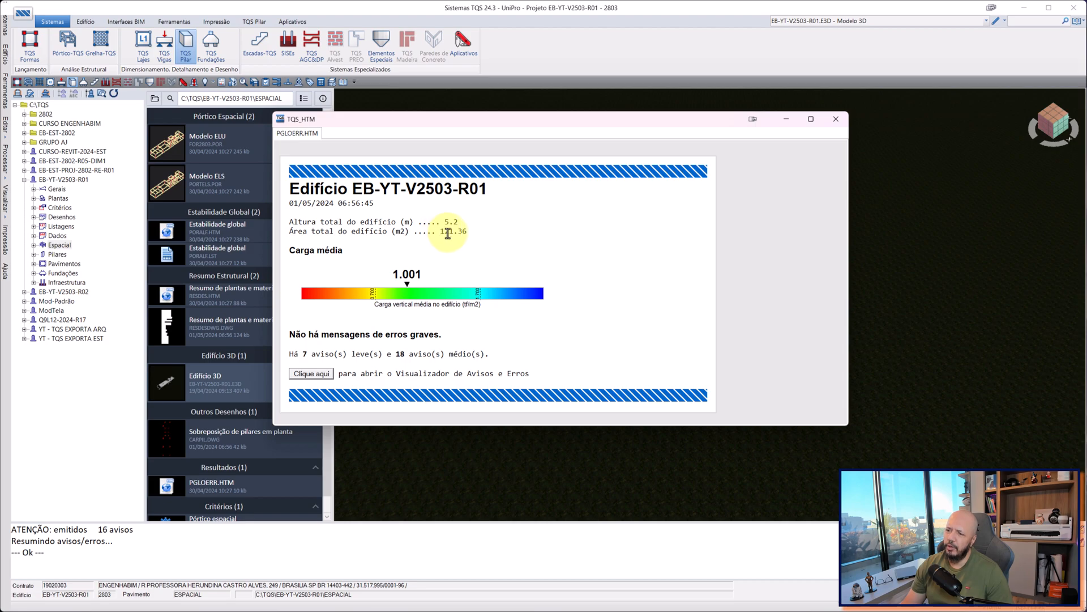
double_click(447, 233)
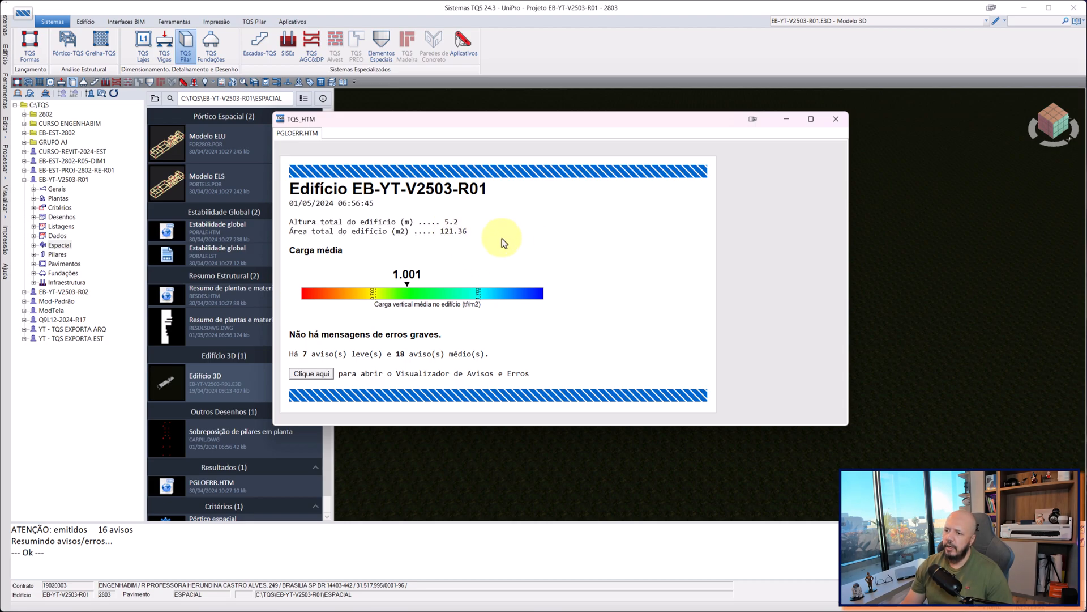
double_click(437, 229)
double_click(450, 231)
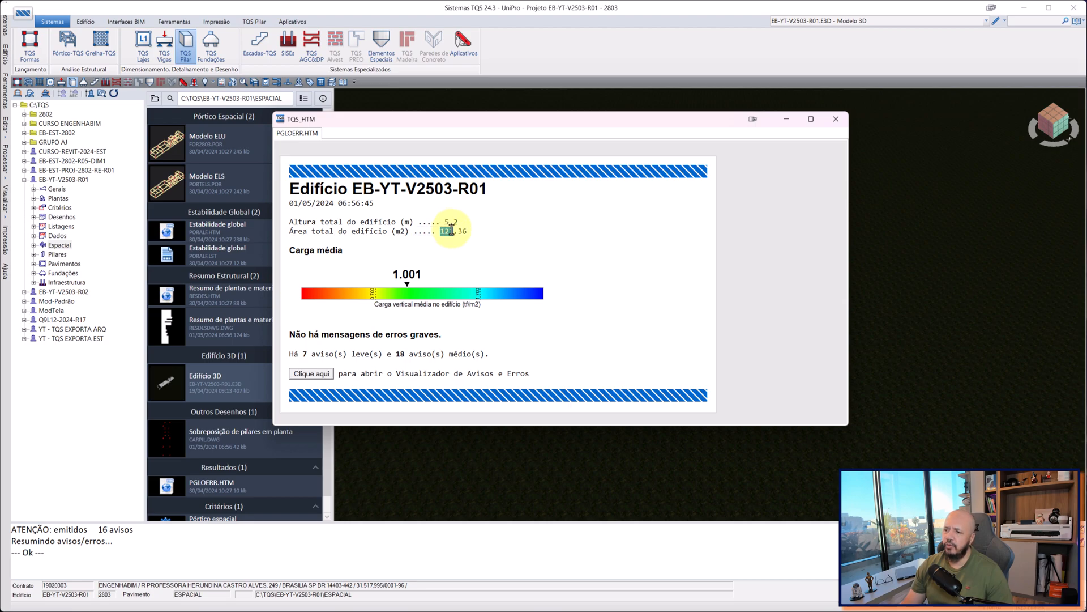
click(451, 233)
drag(441, 232, 471, 233)
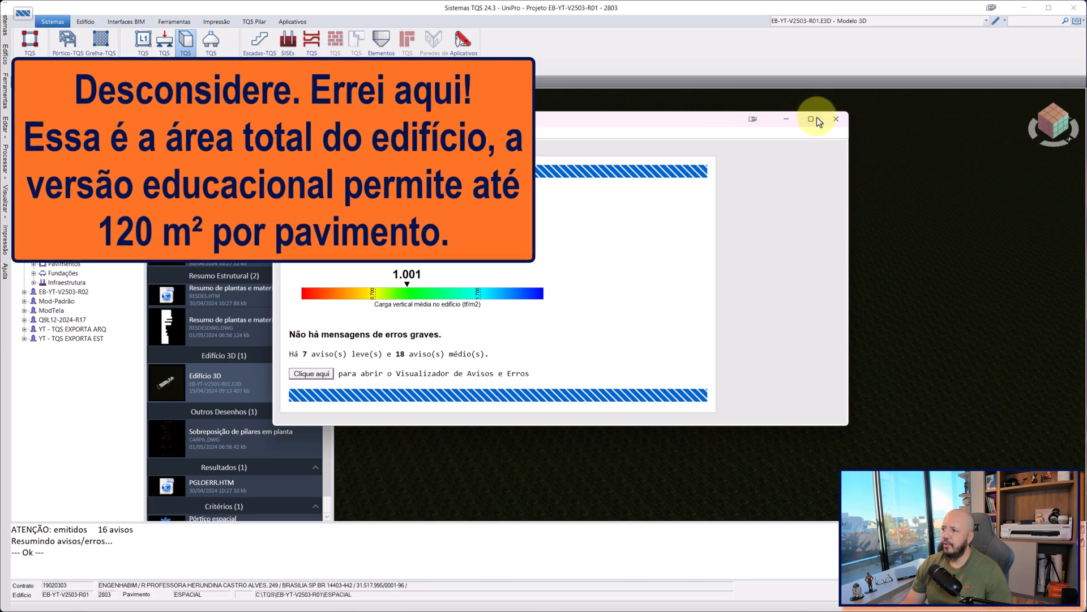
click(835, 119)
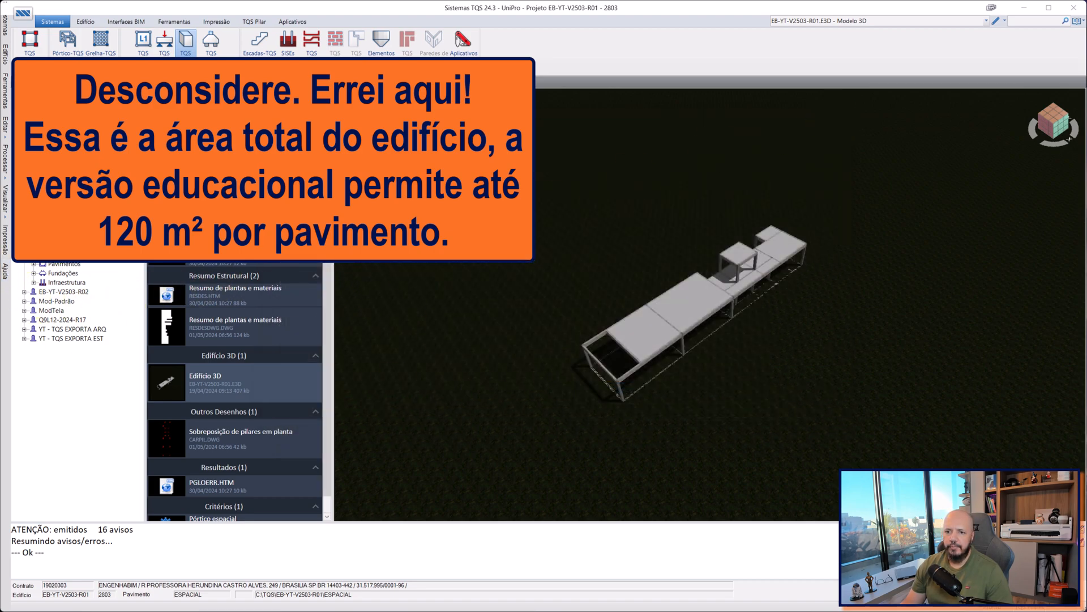
Open the TERREO floor of building EB-YT-V2503-R01 in the structural modeller.
click(70, 179)
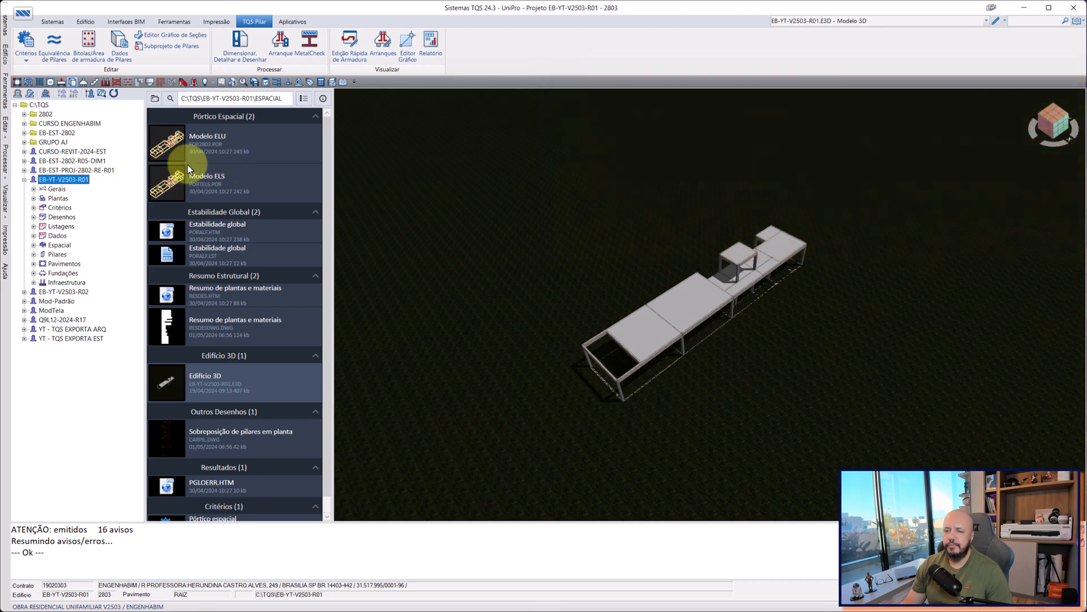
click(62, 263)
click(67, 293)
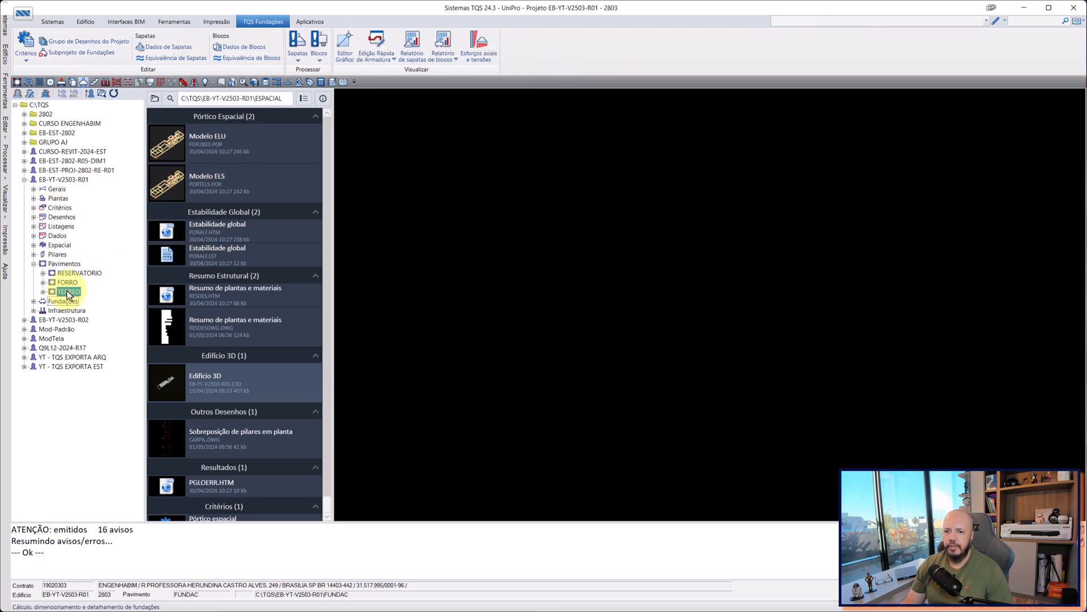
double_click(226, 136)
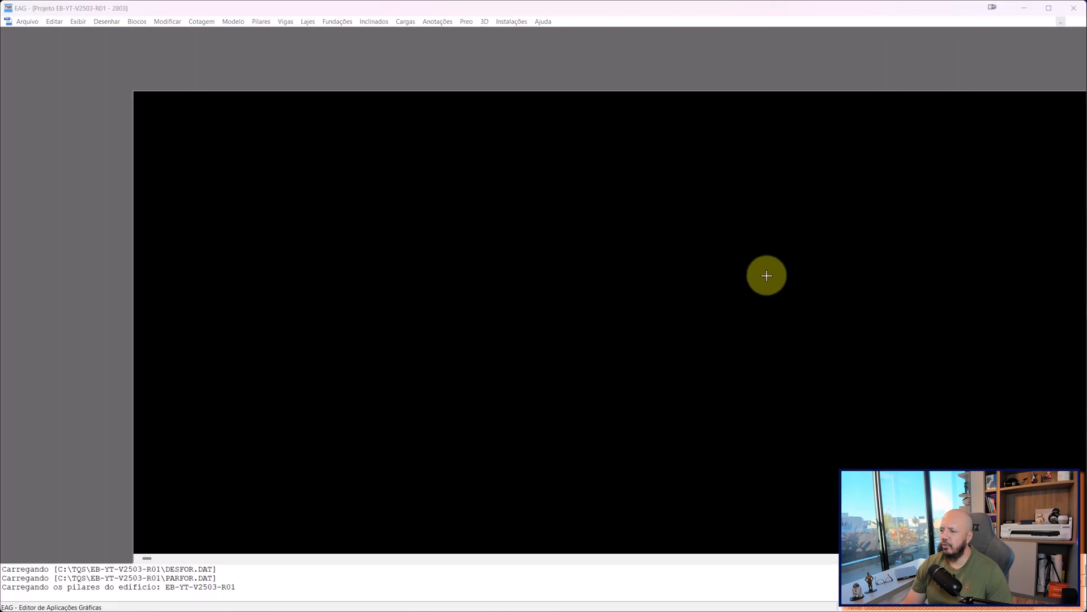
Window-select beam VB9 with columns P14 and P15 on the TERREO plan, and inspect the properties of VB9 alone.
scroll(644, 436, up, 10)
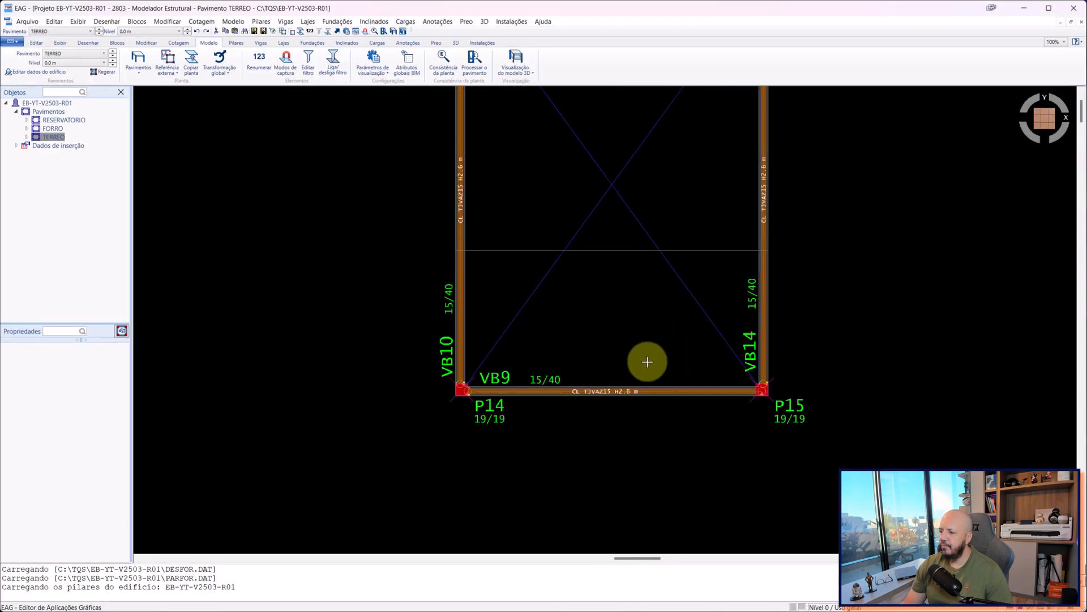
click(274, 433)
click(1061, 347)
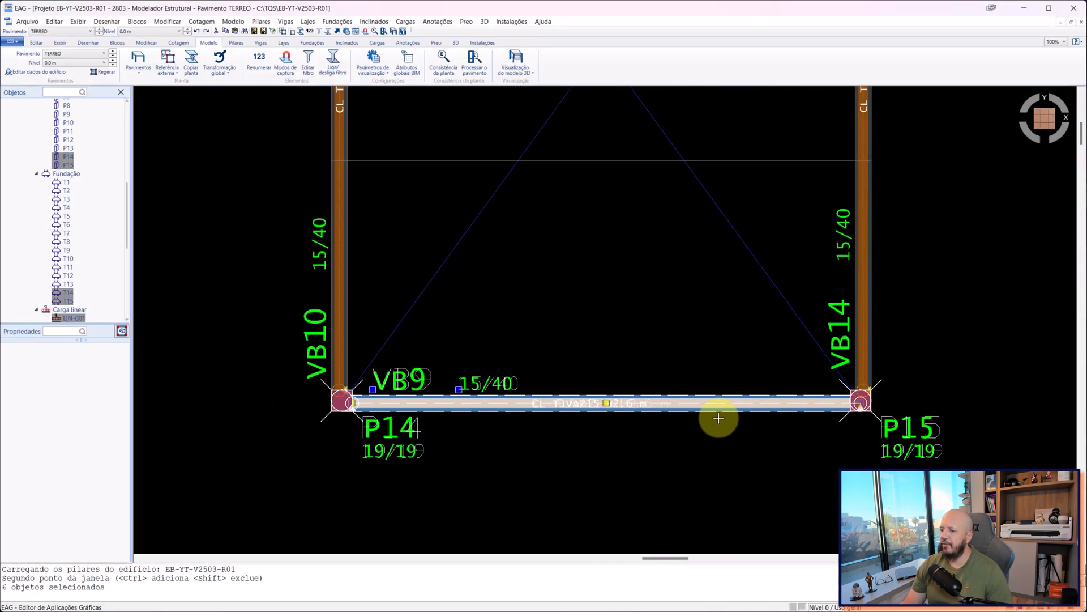
click(629, 403)
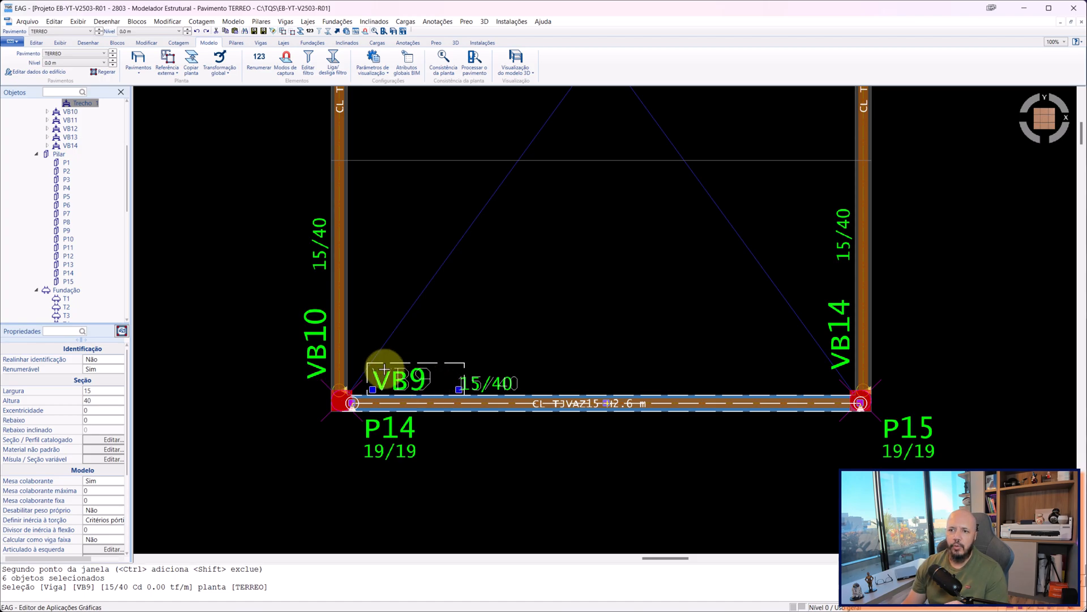
Select the VB9, P14 and P15 area with an enclosing window and with a crossing window, and close the structural modeller.
click(238, 462)
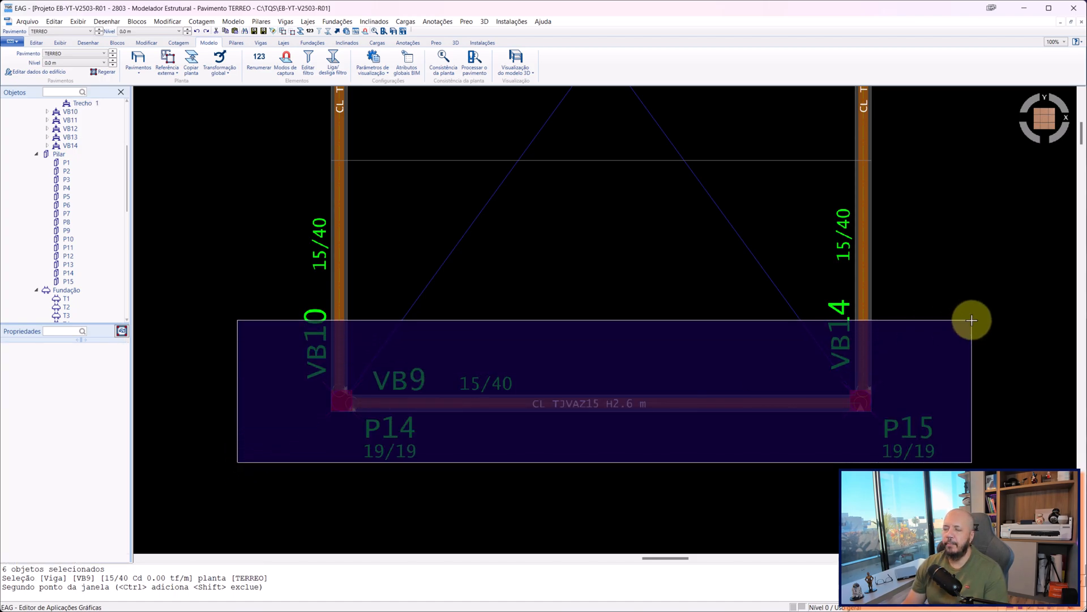
click(943, 322)
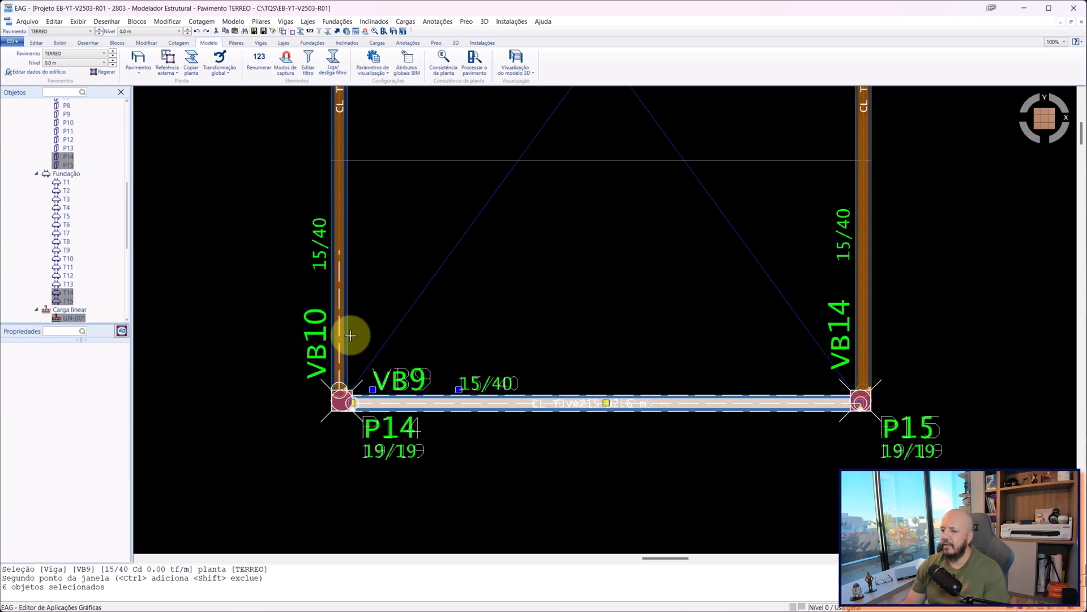
click(934, 249)
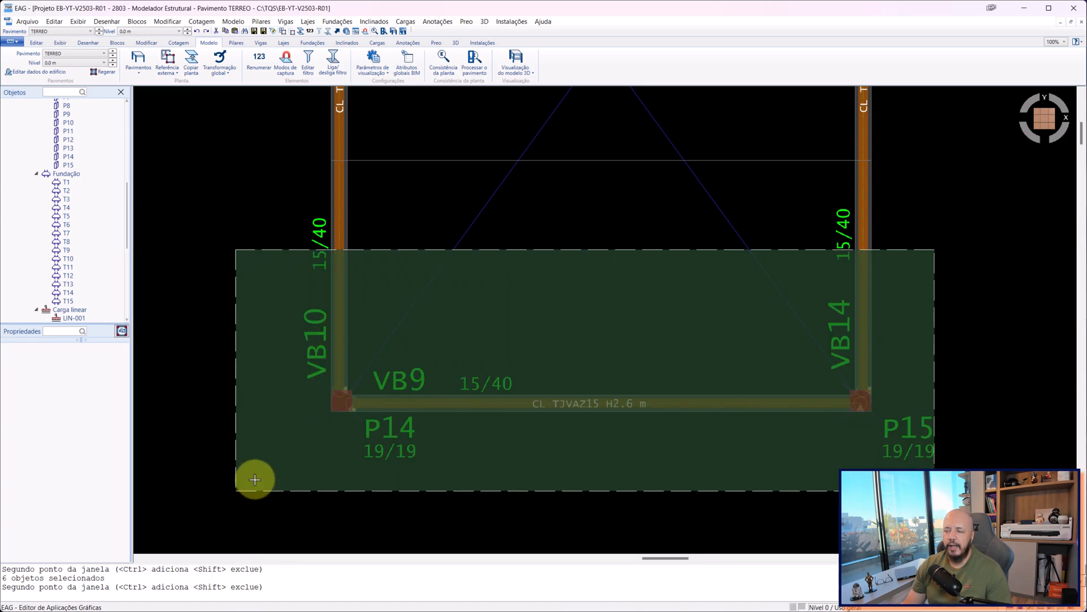
click(235, 487)
click(1074, 8)
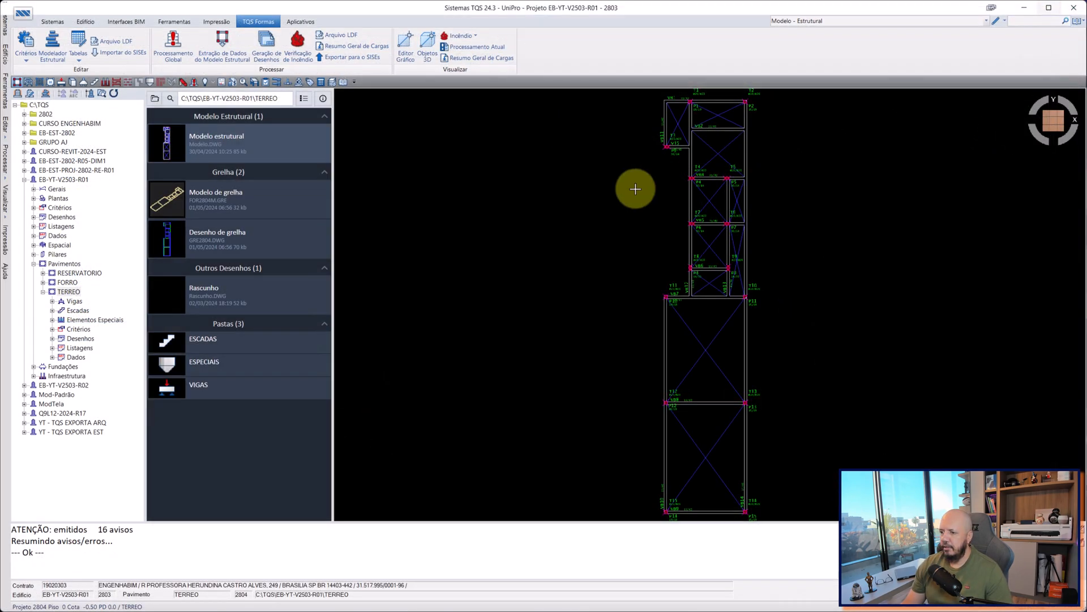
Open the warnings and errors viewer for building EB-YT-V2503-R01, look over its list, and close it.
click(64, 180)
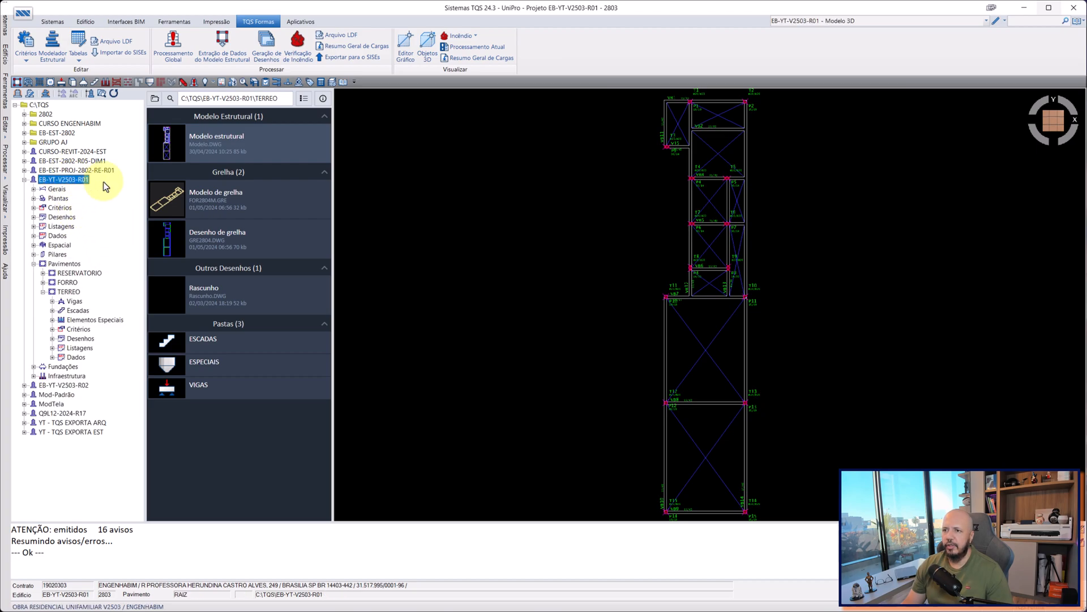
click(213, 82)
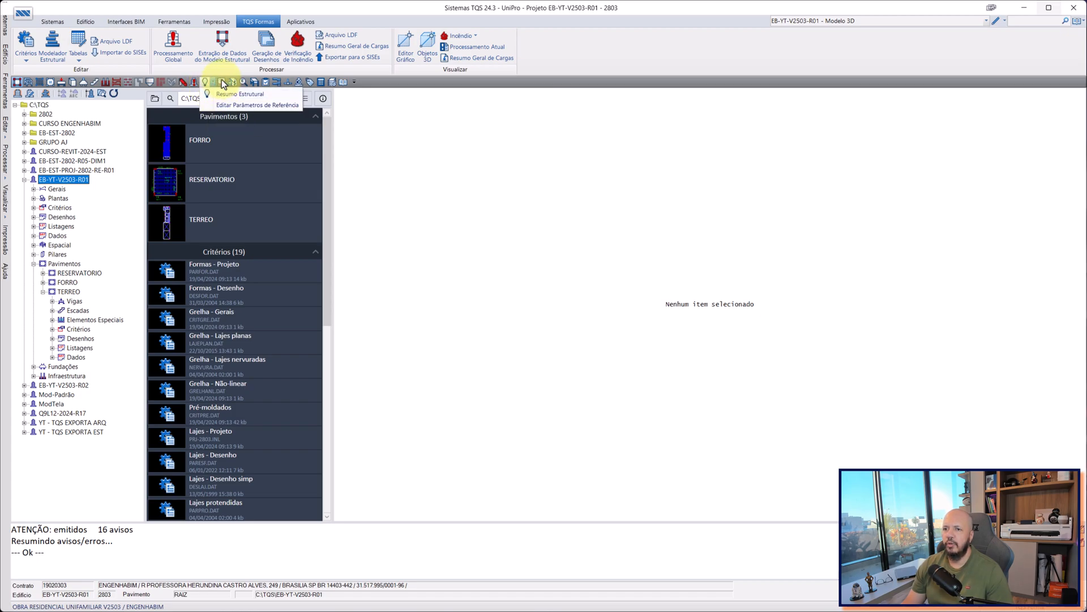
click(382, 86)
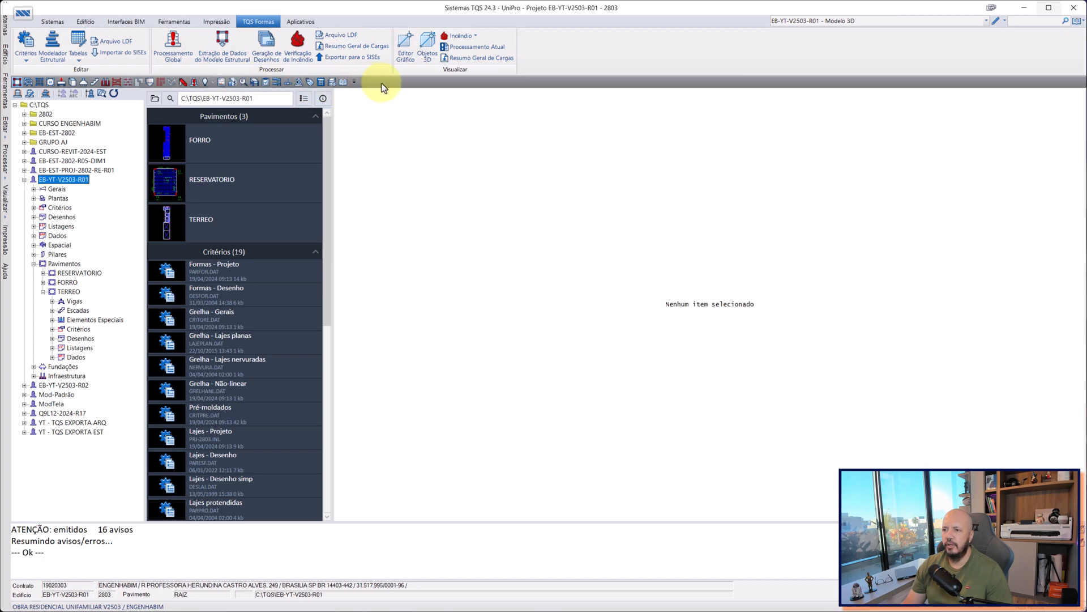
key(Escape)
key(Escape)
click(245, 81)
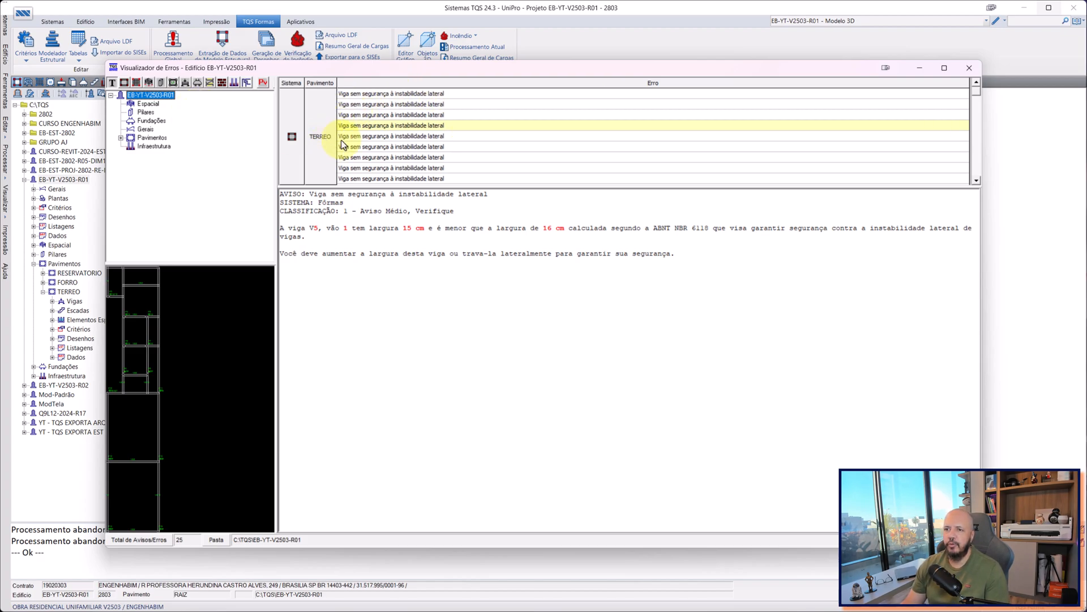
click(968, 69)
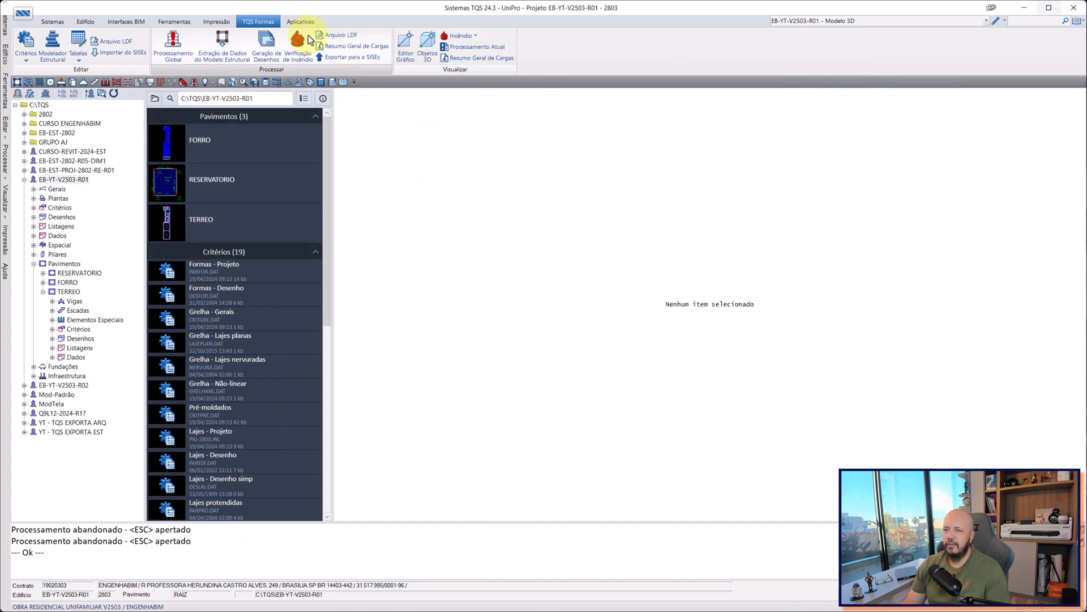
Run the global processing of building EB-YT-V2503-R01 again.
click(52, 22)
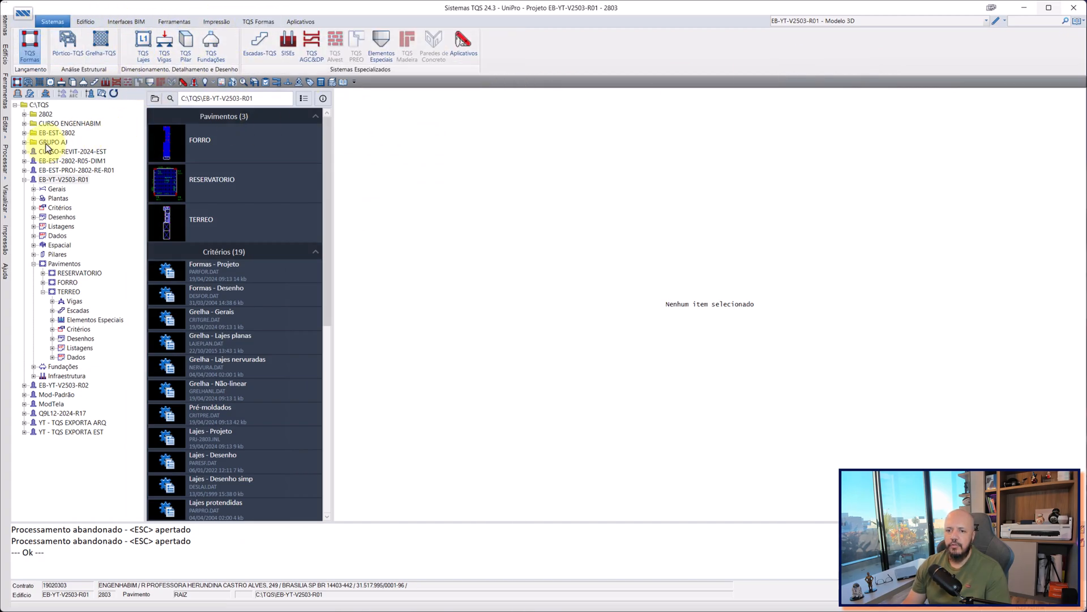
click(68, 291)
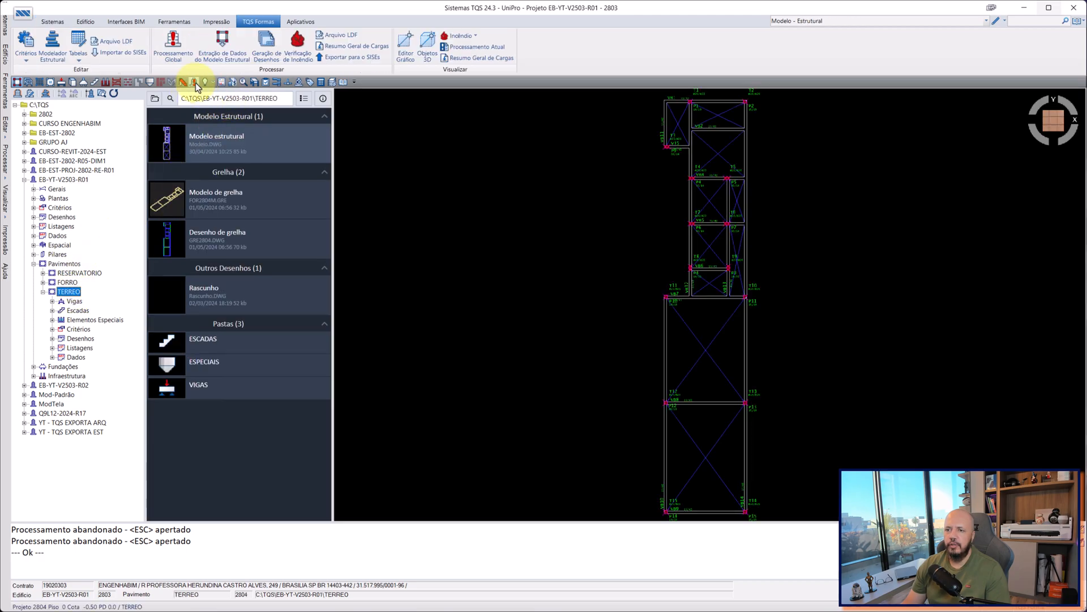
click(194, 82)
click(700, 315)
click(703, 444)
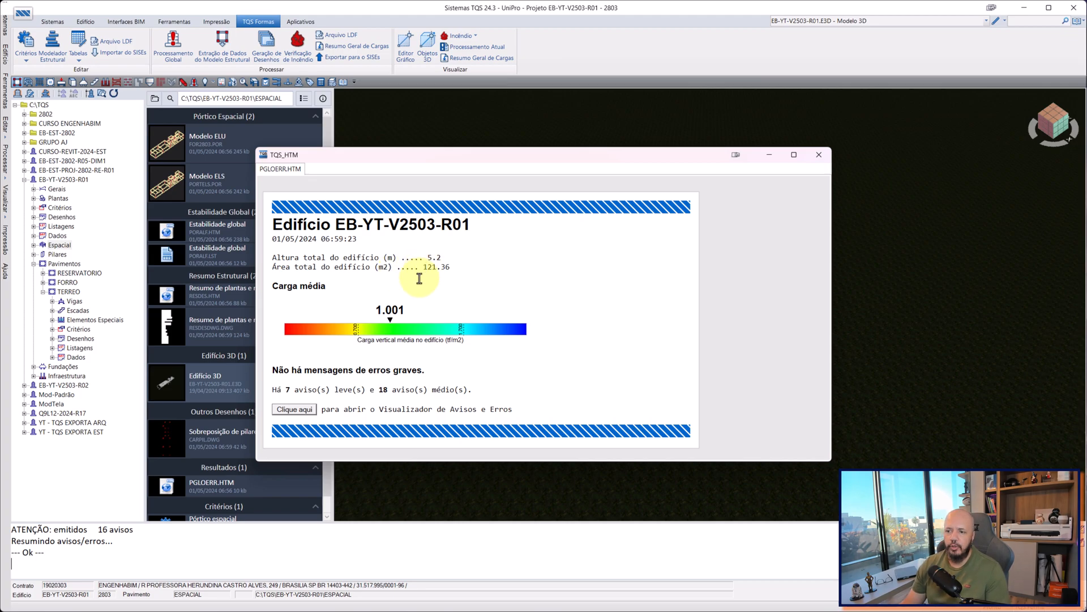
Open the warnings and errors viewer from the processing report and limit it to classification 2 - Grave, Importante.
click(300, 408)
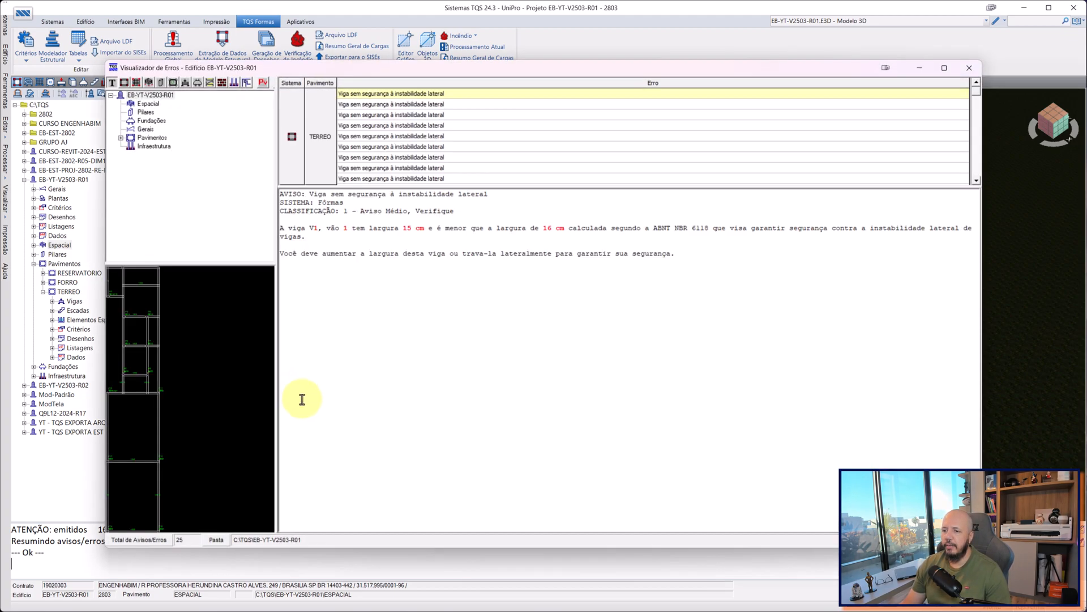
mouse_move(338, 69)
mouse_down()
mouse_move(512, 55)
mouse_move(494, 54)
mouse_move(630, 75)
mouse_up()
drag(756, 75, 465, 73)
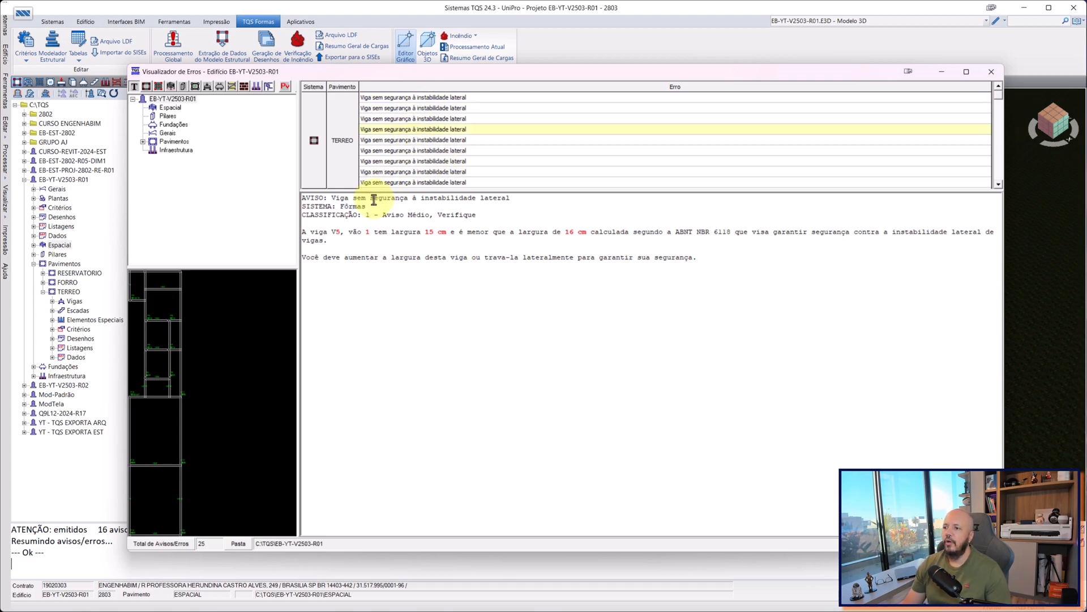
click(286, 85)
click(396, 241)
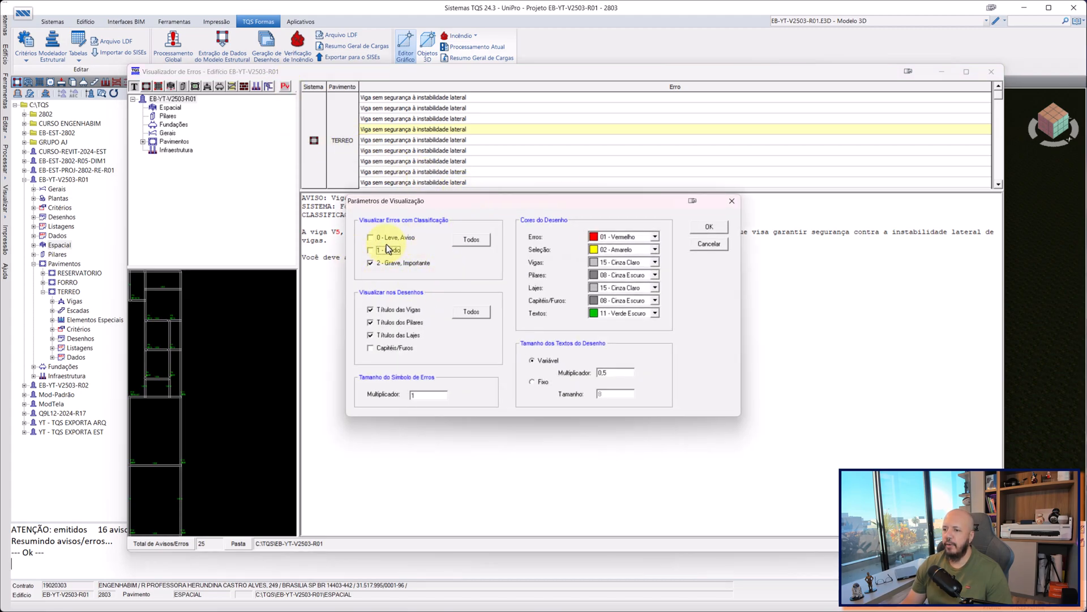
click(706, 228)
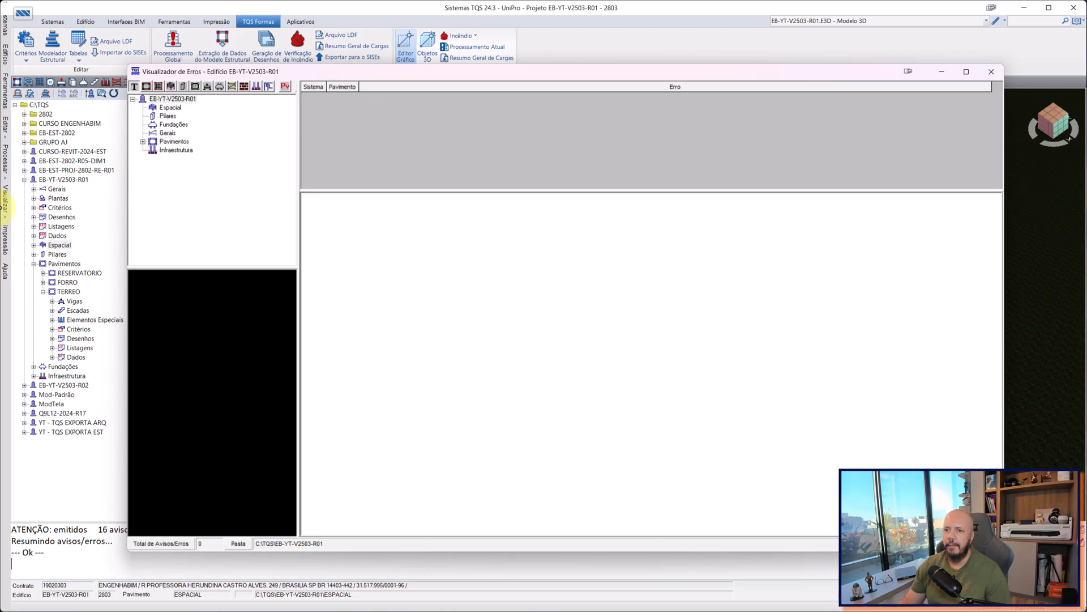
Check each building category, from Espacial and Pilares to Pavimentos and Infraestrutura, for serious errors.
click(166, 133)
click(172, 98)
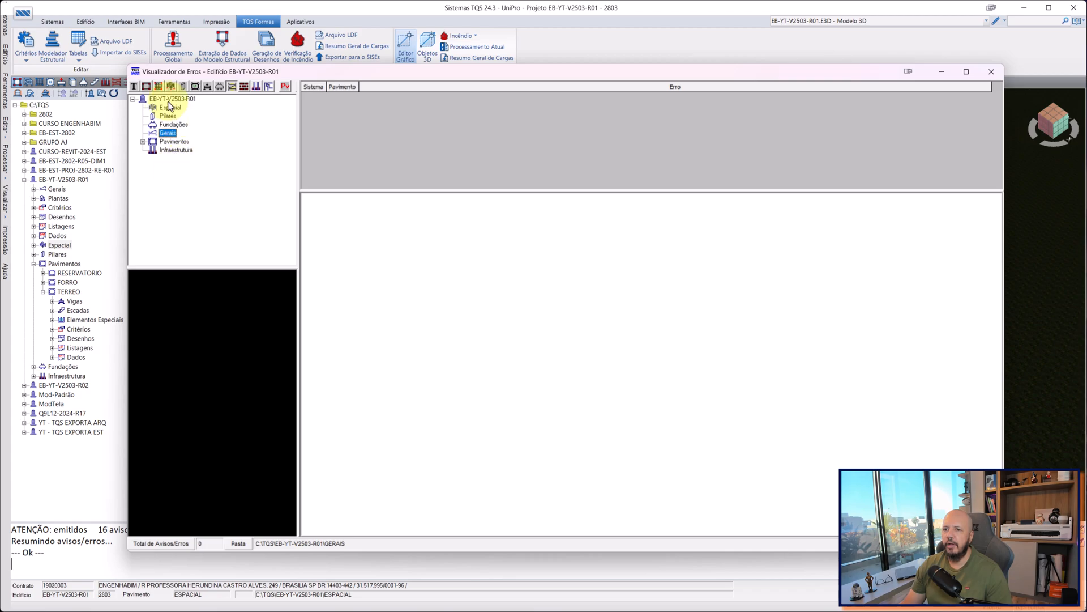
click(171, 107)
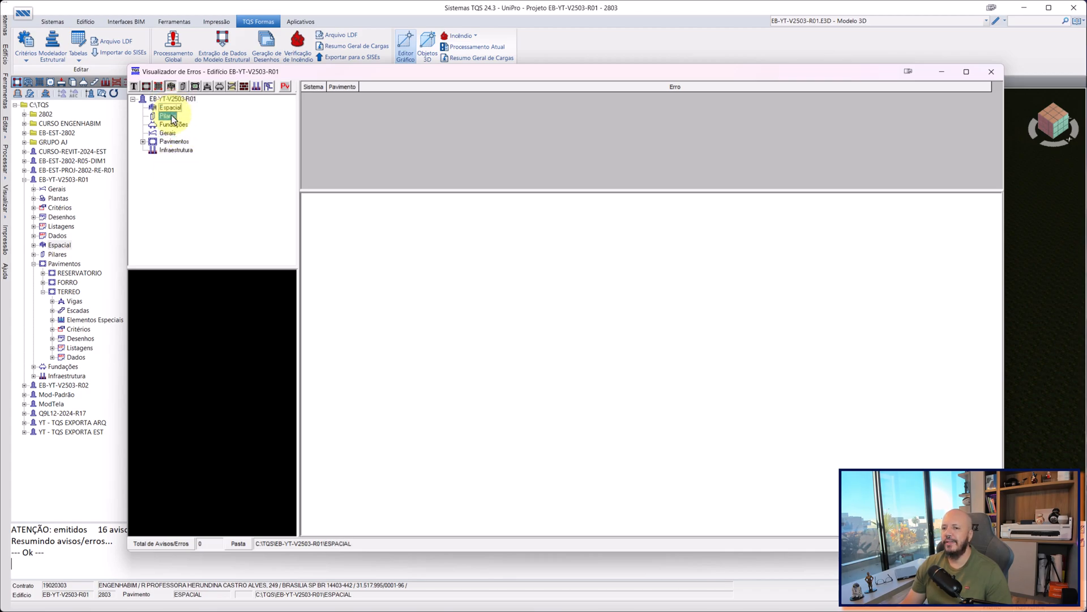
click(171, 142)
click(168, 134)
click(168, 116)
click(170, 100)
click(168, 116)
click(170, 108)
click(170, 125)
click(169, 142)
click(170, 150)
click(167, 134)
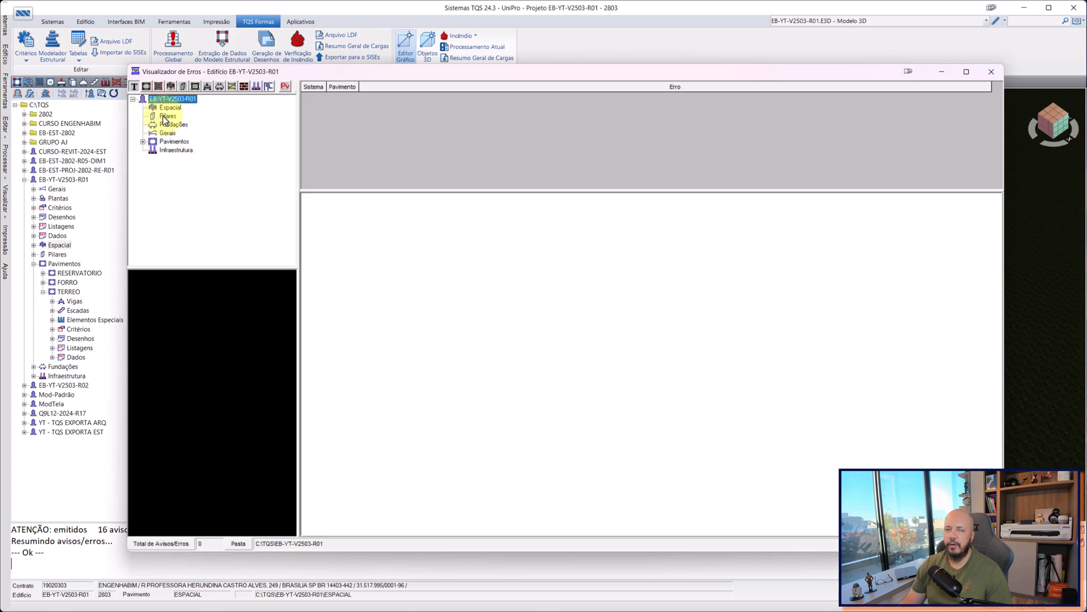
Include the 0 - Leve, Aviso and 1 - Médio classifications in the errors viewer again and return to the TERREO beam warnings.
click(284, 87)
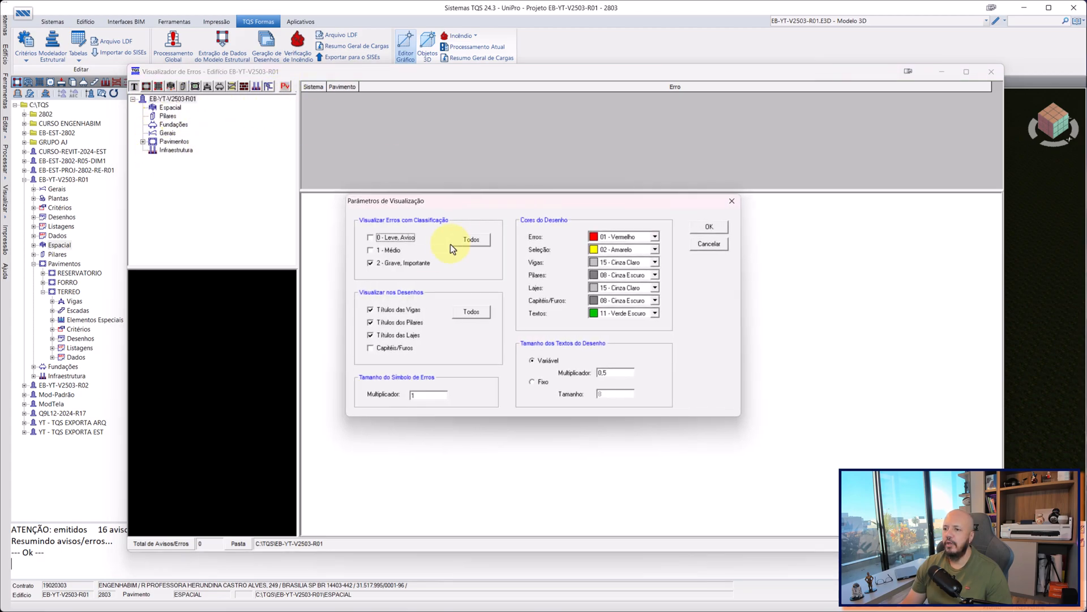
click(708, 227)
click(447, 107)
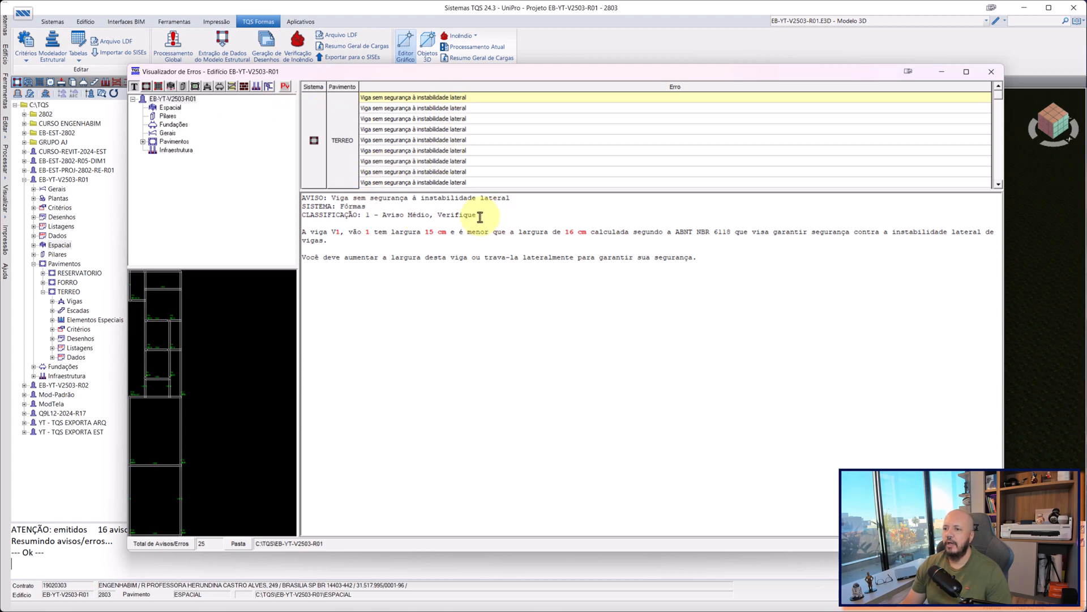
Read beam V1's lateral instability warning, including its classification, the required width per ABNT NBR 6118 and the recommended correction.
drag(480, 214, 463, 214)
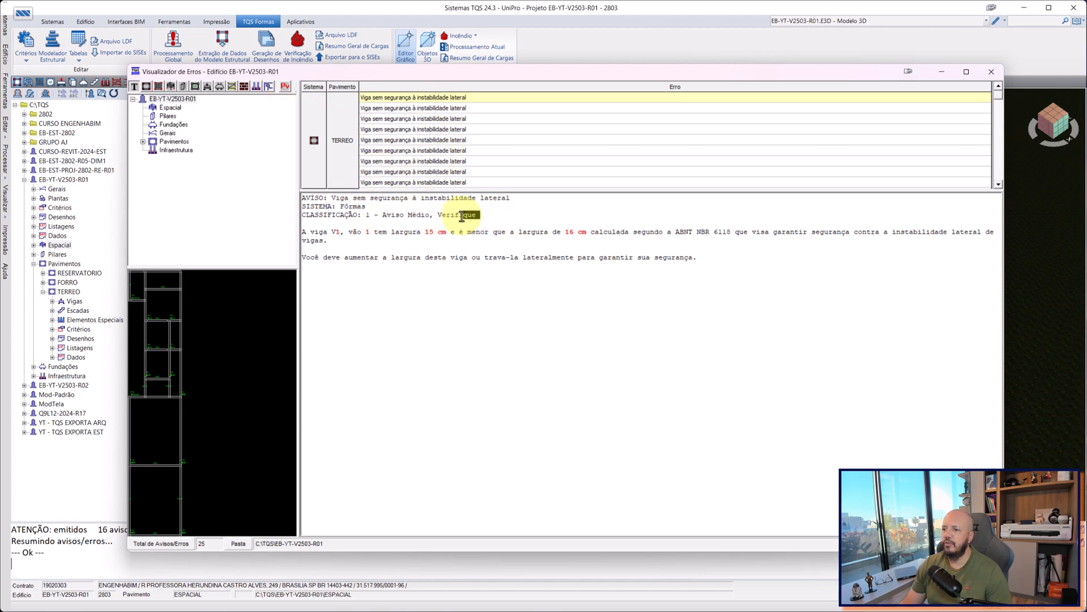
drag(307, 236, 655, 240)
click(399, 236)
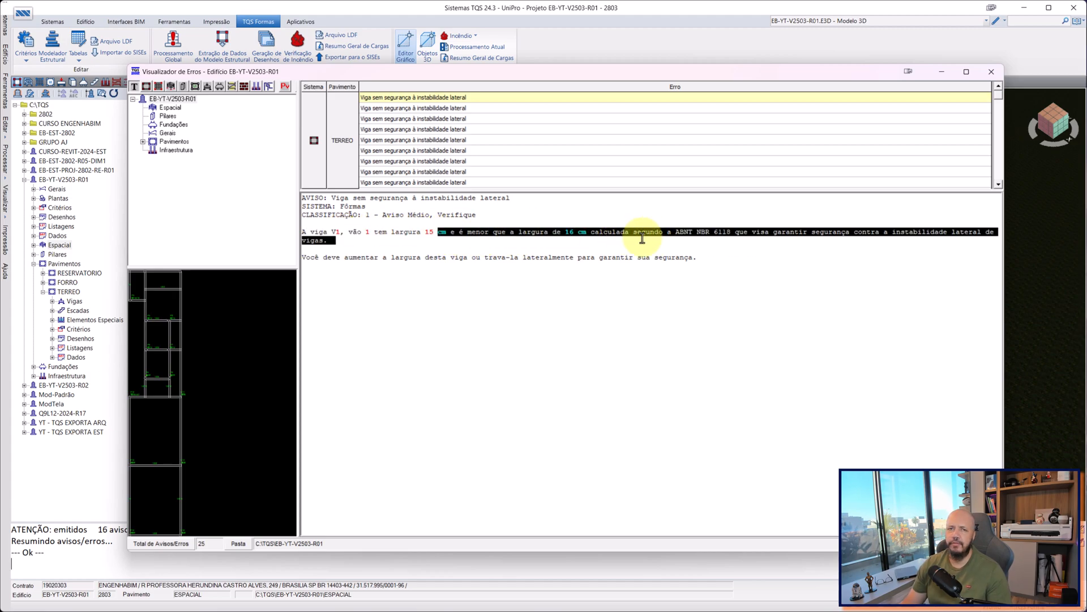
click(606, 224)
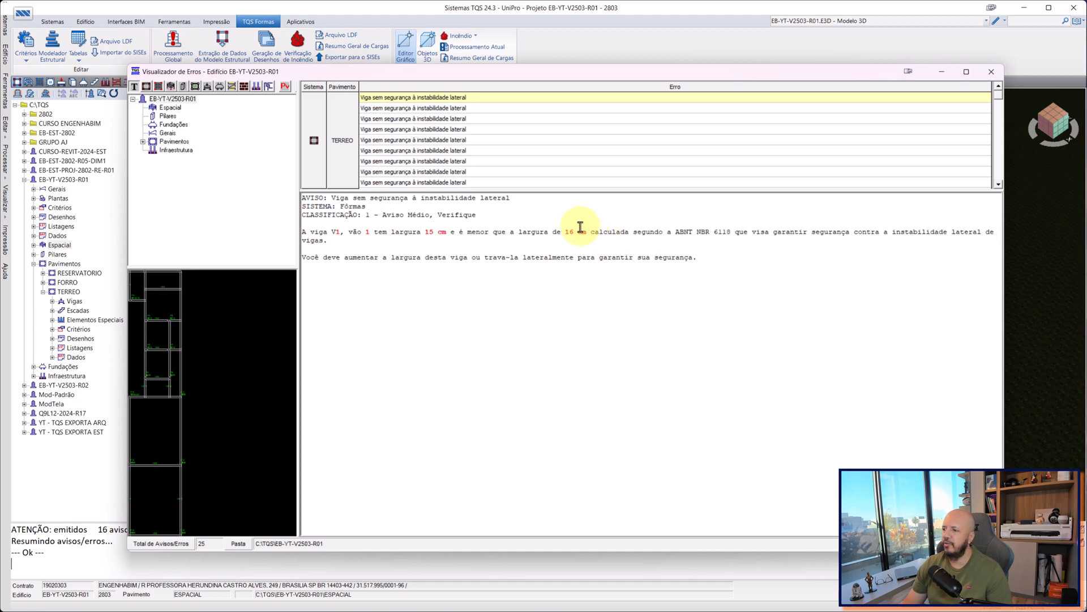
drag(553, 232, 712, 238)
click(810, 234)
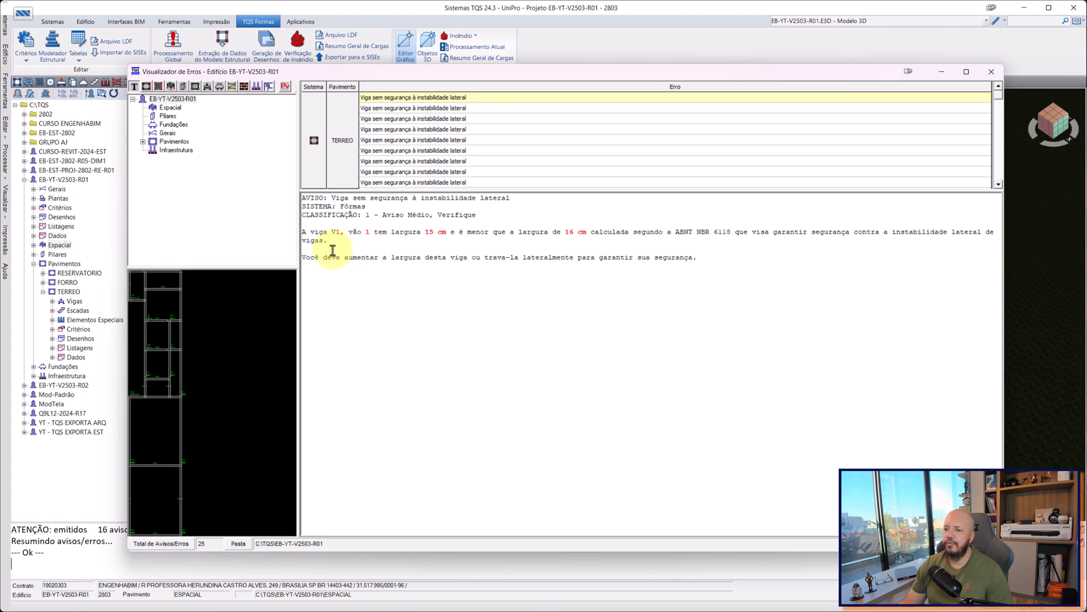
click(487, 257)
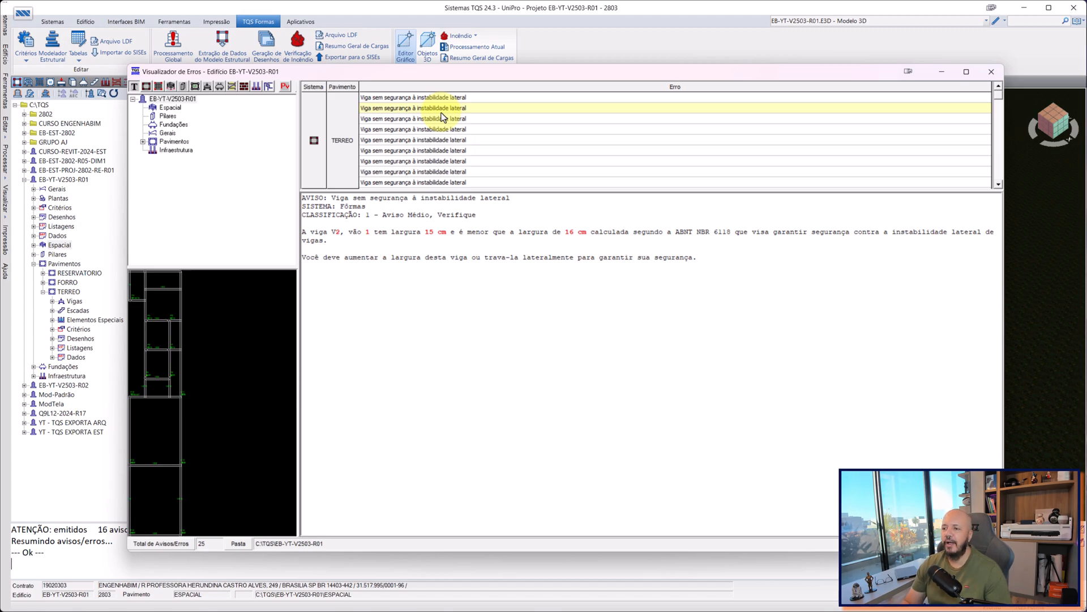
Go through the lateral instability warnings of the TERREO beams, ending with the one for V7.
drag(672, 77, 351, 102)
drag(463, 98, 796, 87)
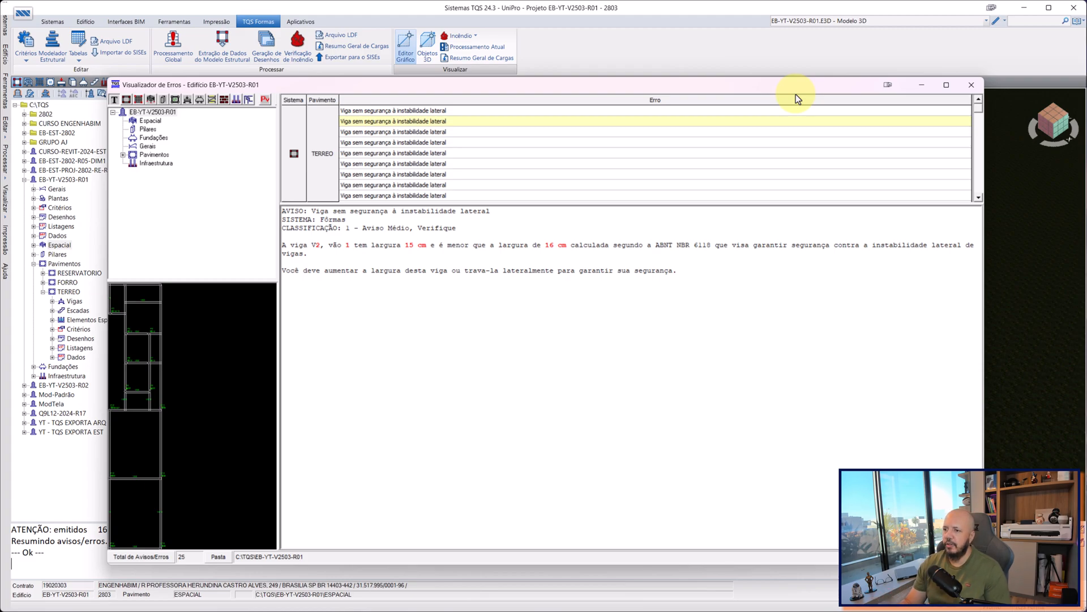
click(474, 129)
click(469, 151)
click(461, 164)
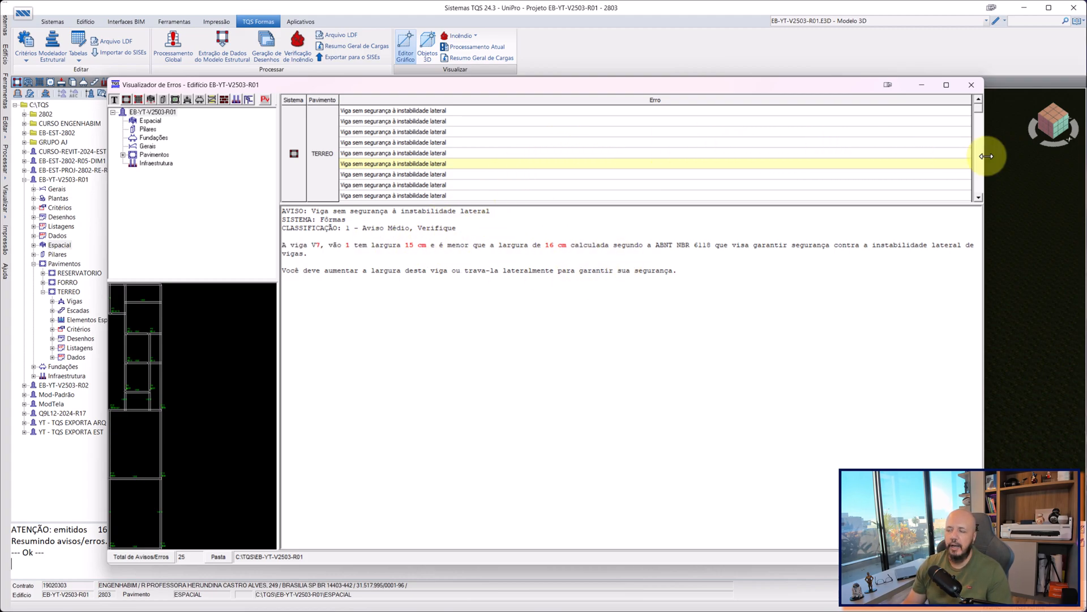
Review the rest of the TERREO beam warnings down to the FORRO entries, and reread the V7 warning text.
click(976, 197)
click(976, 196)
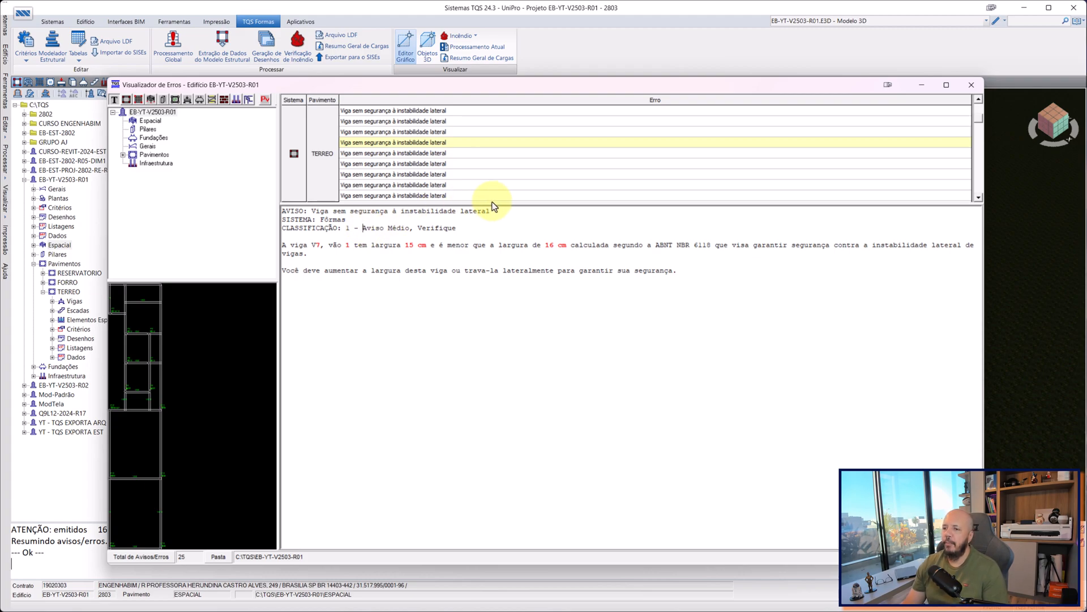
click(978, 198)
click(978, 198)
click(980, 198)
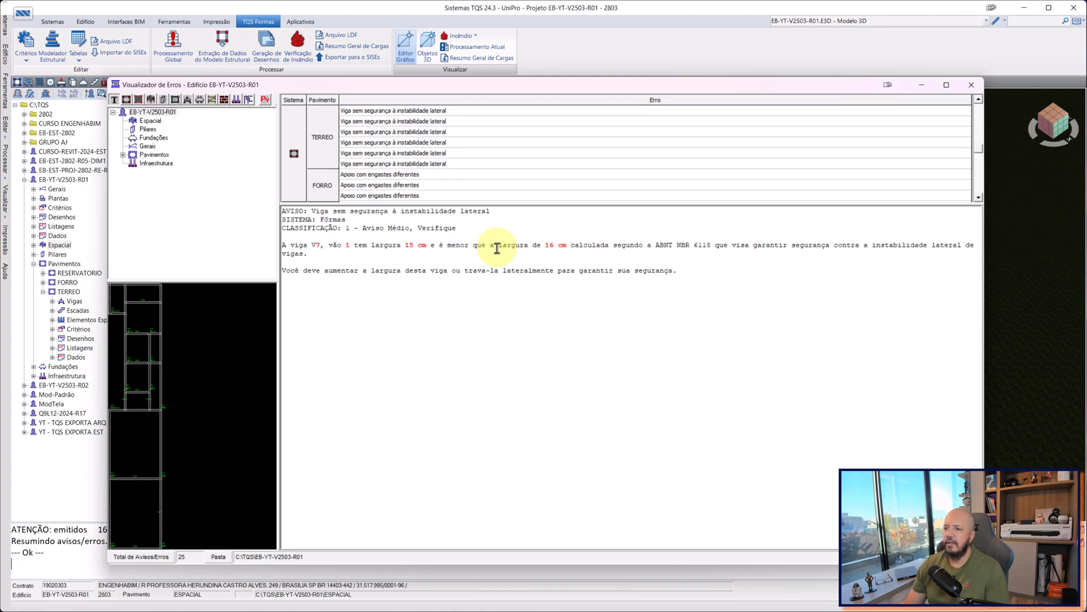
drag(279, 238, 282, 238)
triple_click(317, 247)
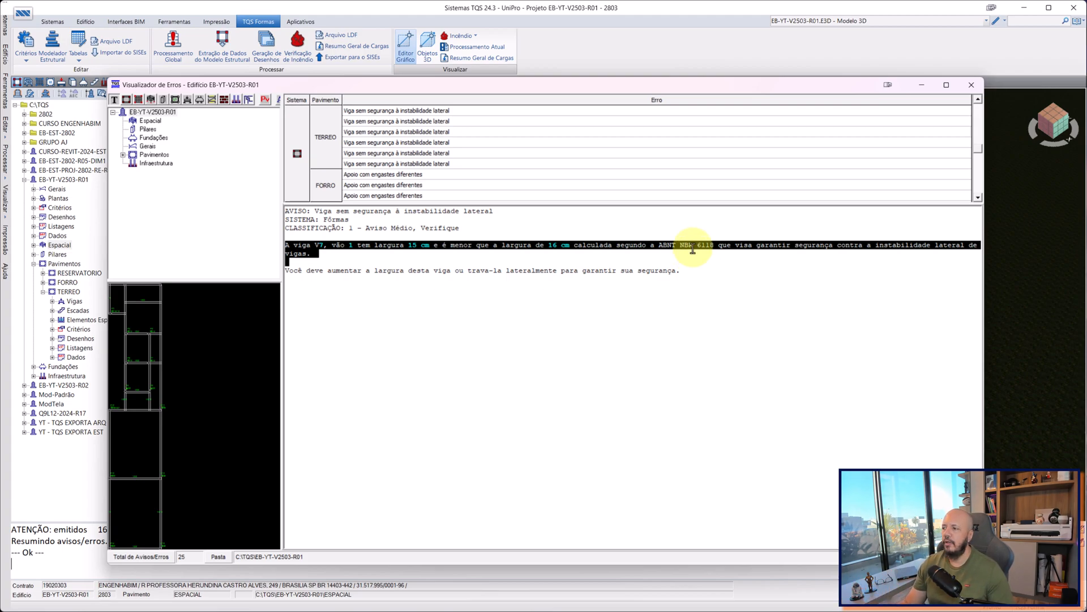
click(978, 198)
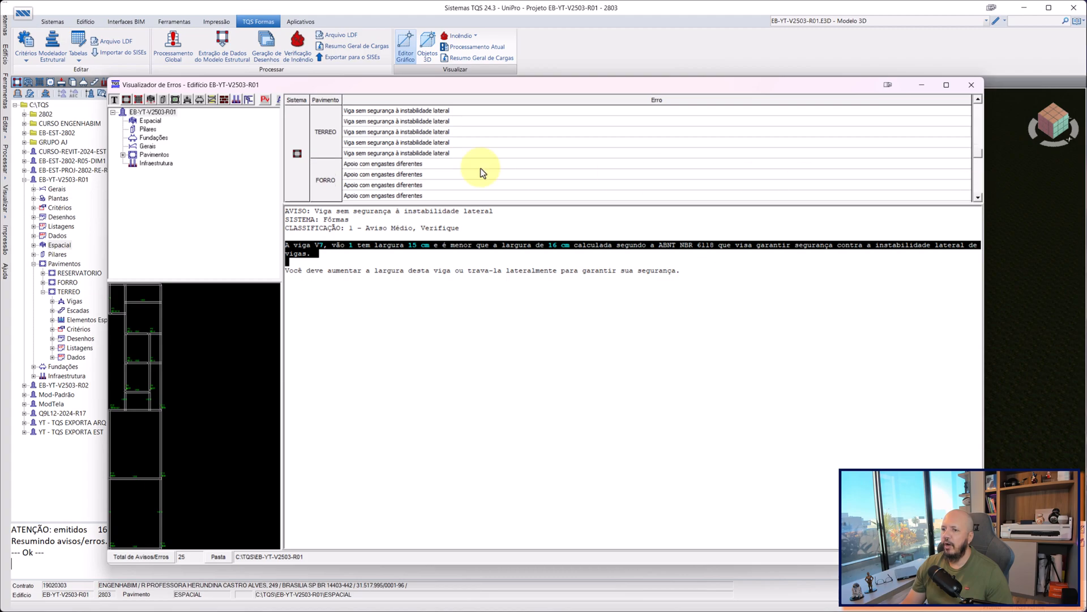
Open the first three FORRO warnings about supports with different fixities, ending with the one for beam V7.
click(369, 164)
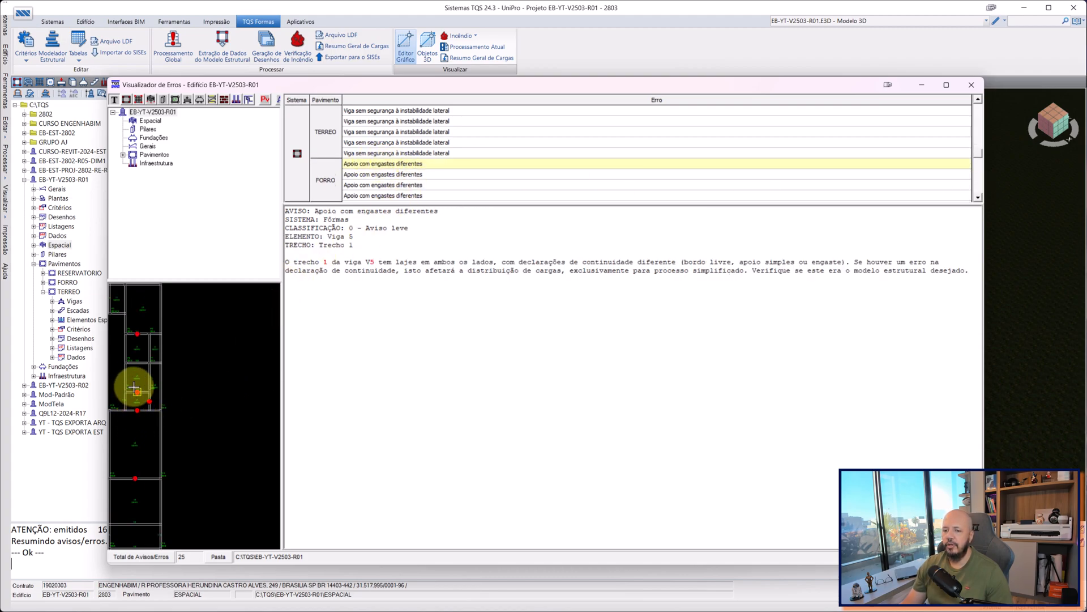
click(402, 175)
click(397, 185)
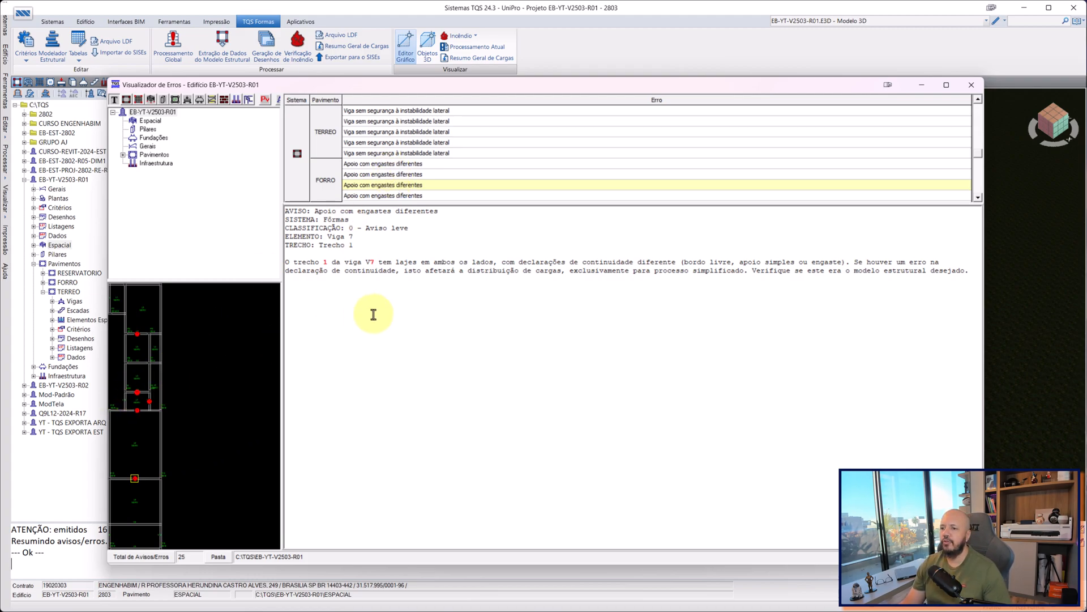
Read beam V7's support-fixity warning, covering the slab continuity declarations, the load distribution note and the classification.
drag(299, 257, 455, 271)
click(383, 266)
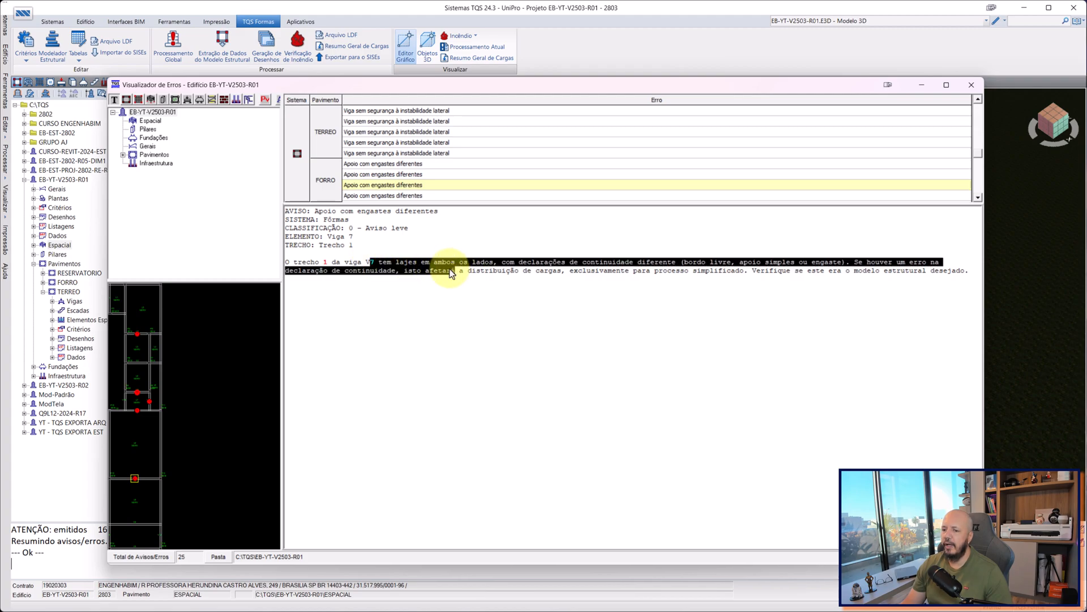
click(524, 262)
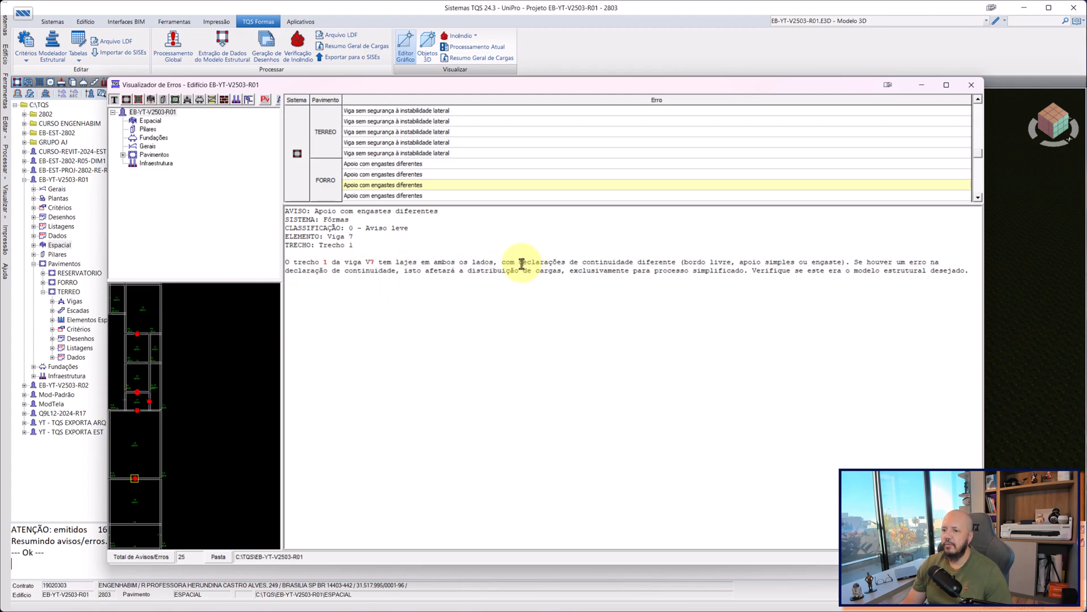
mouse_move(506, 264)
mouse_down()
mouse_move(456, 263)
mouse_move(506, 257)
mouse_up()
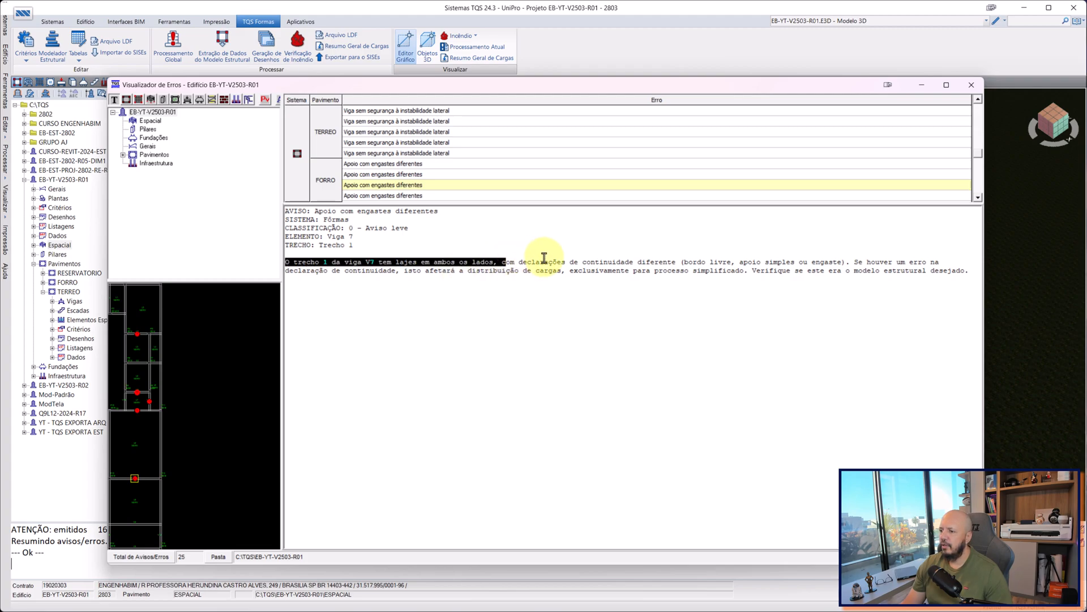
drag(573, 263, 656, 263)
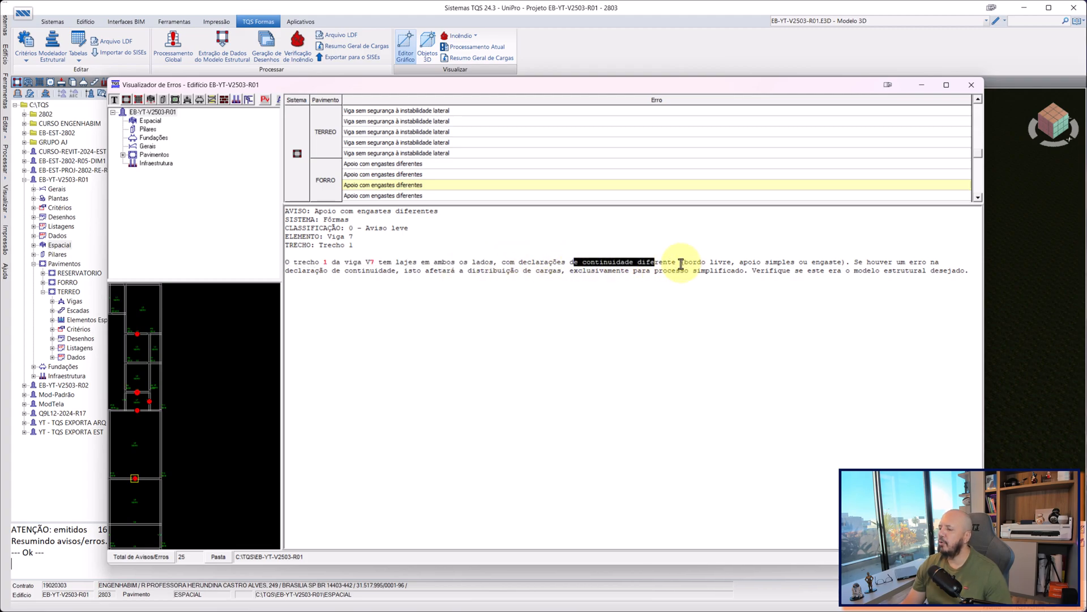
drag(783, 262, 887, 264)
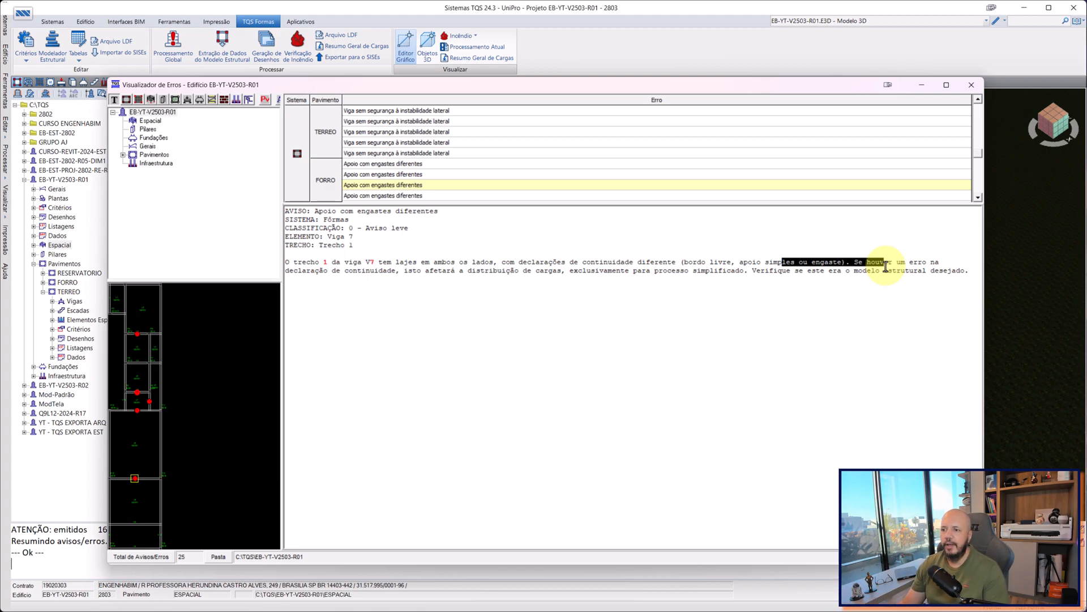
triple_click(400, 227)
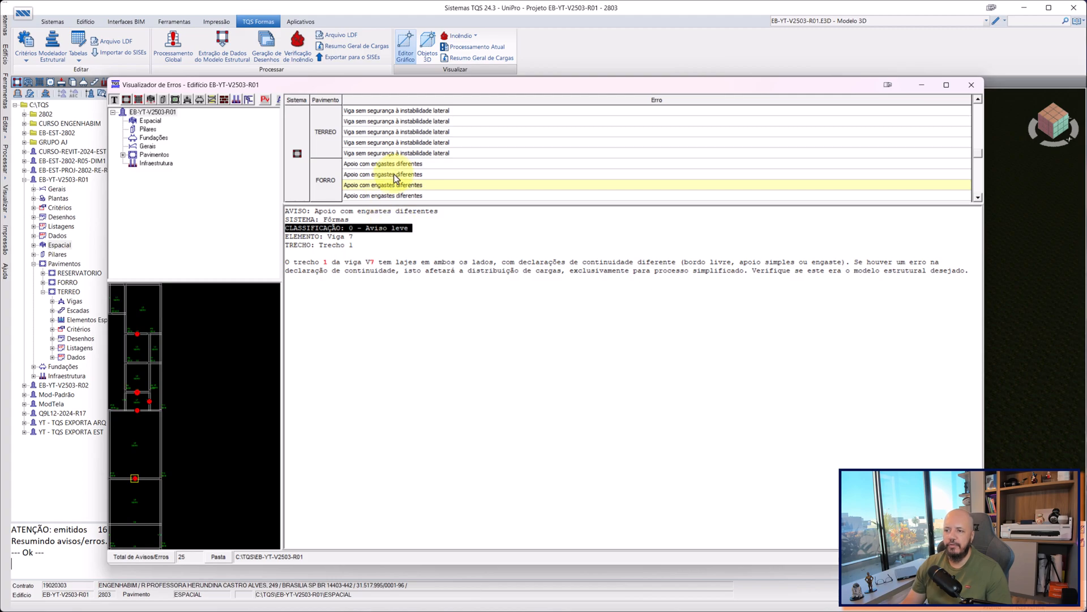
Go through the remaining FORRO warnings down to the Espacial GamaZ entry, then return to beam V3's missing masonry load warning.
click(414, 168)
key(Down)
key(Down)
key(Down)
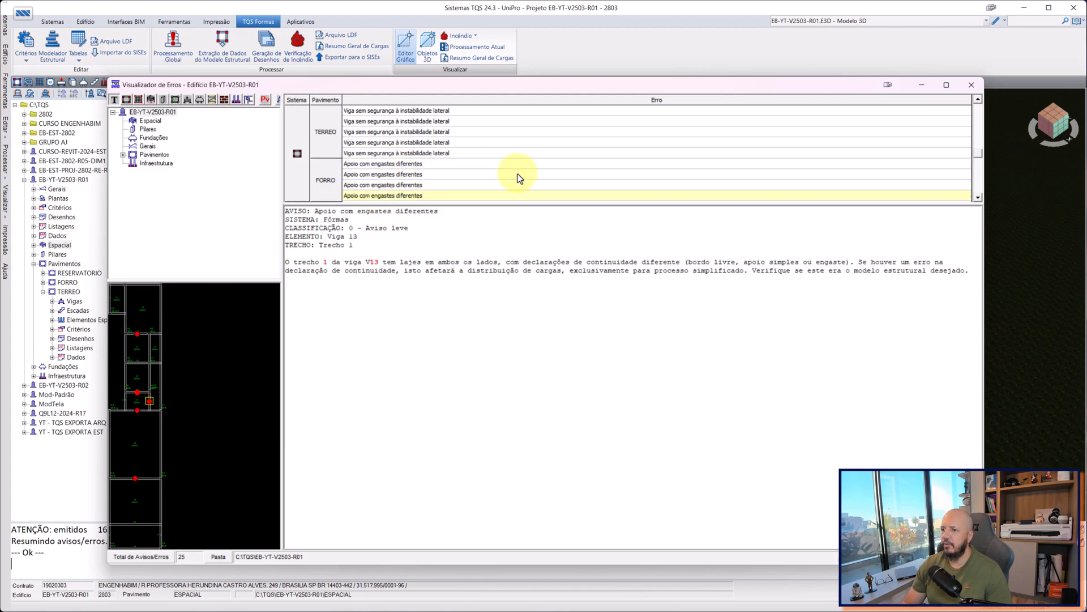
key(Down)
key(Down)
key(Down)
key(Down)
key(Down)
key(Up)
key(Up)
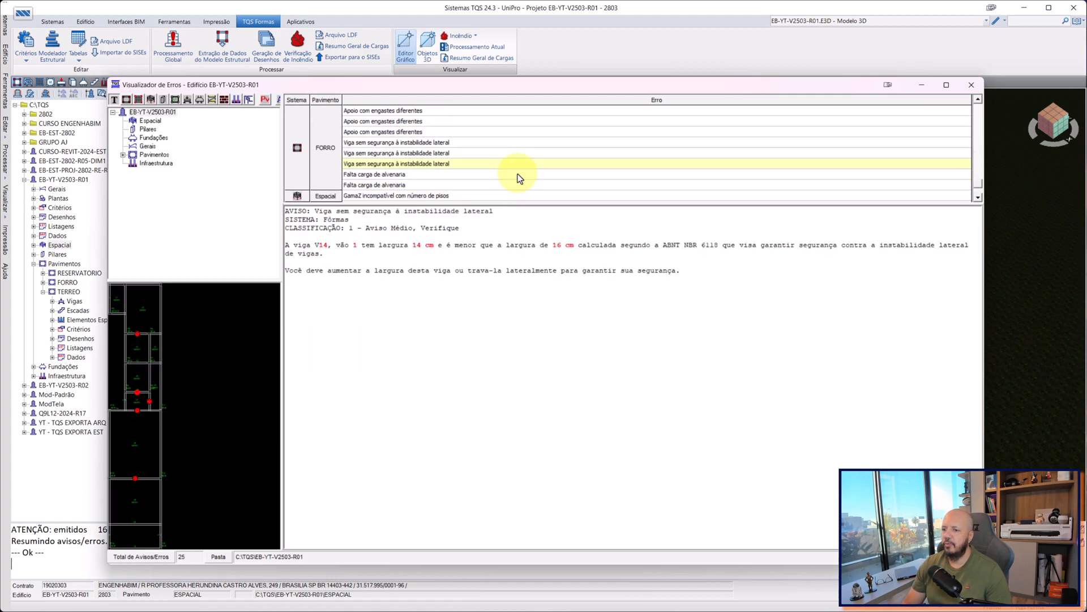
key(Down)
key(Down)
key(Down)
key(Down)
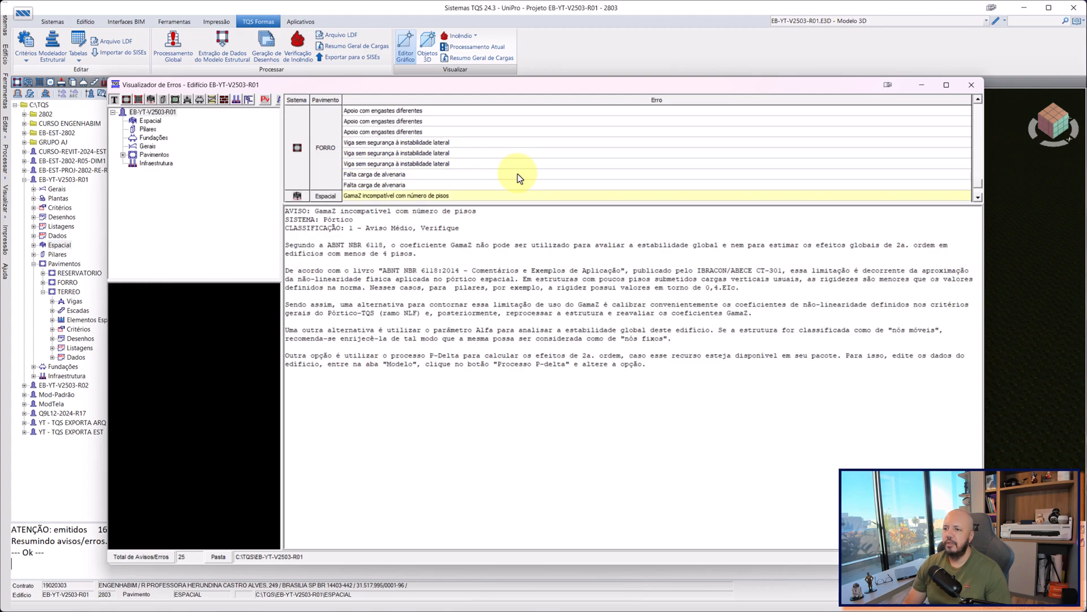
key(Up)
key(Up)
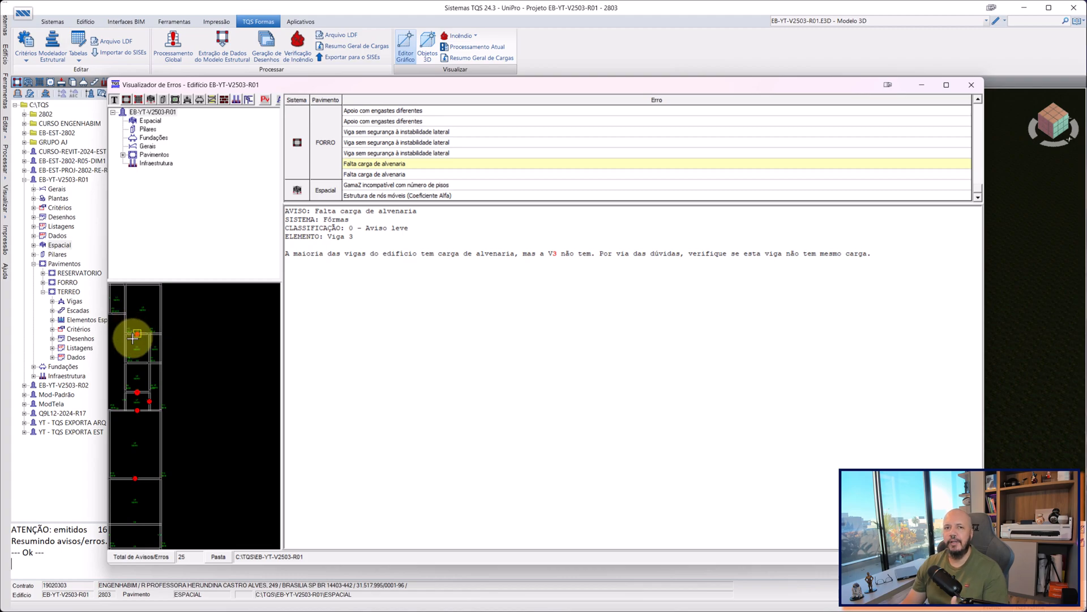
Move the errors viewer aside, inspect the beams under the ribbed slab in the 3D building model, and bring the viewer back.
drag(595, 83, 196, 350)
click(833, 155)
click(822, 161)
scroll(692, 240, up, 6)
scroll(692, 240, down, 3)
middle_drag(694, 241, 713, 102)
scroll(788, 180, up, 6)
middle_drag(808, 278, 785, 192)
scroll(781, 221, up, 5)
scroll(781, 221, down, 3)
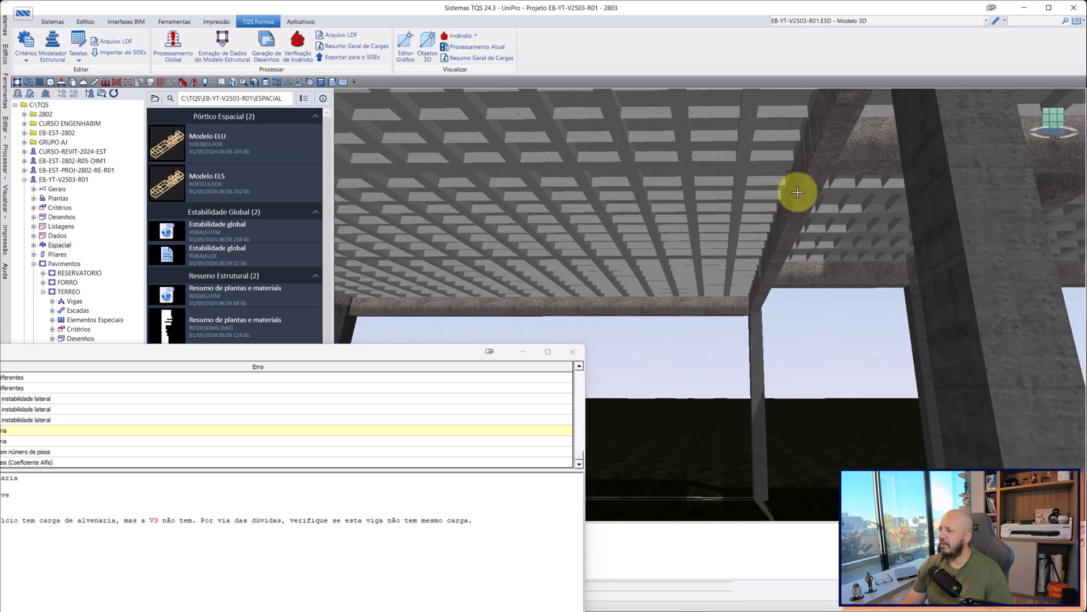
scroll(801, 187, down, 5)
middle_drag(842, 165, 650, 301)
scroll(636, 213, down, 3)
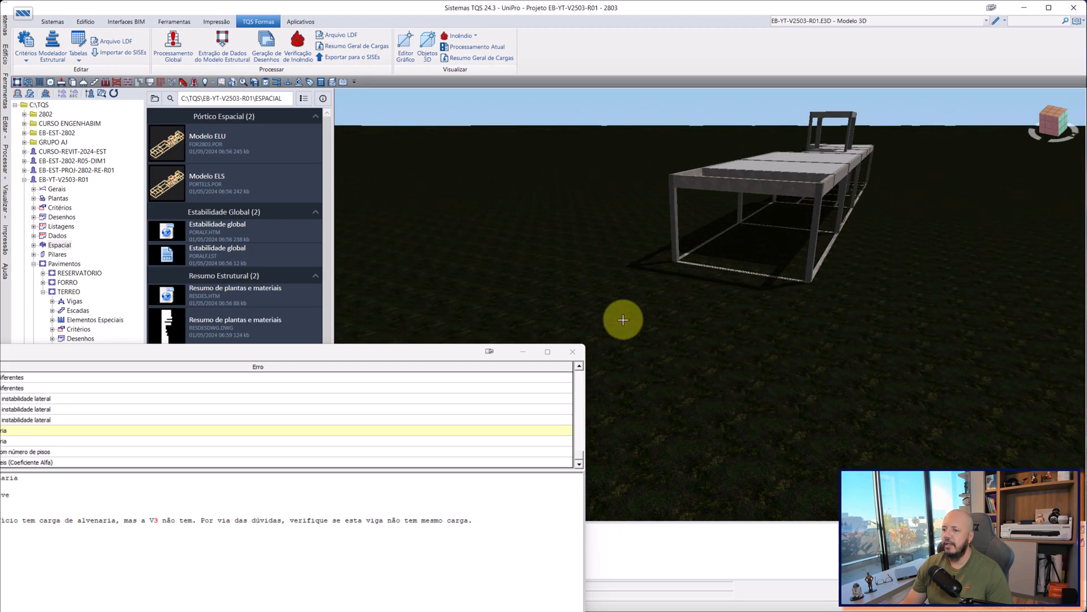
drag(444, 356, 855, 90)
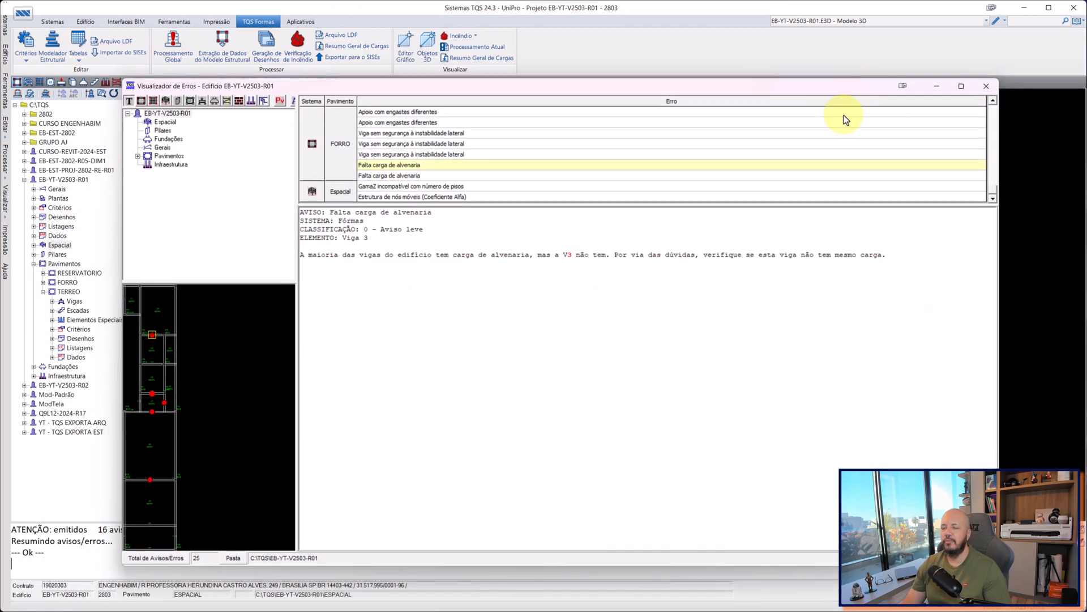
Review beam V7's missing masonry load warning and compare the Espacial warnings on GamaZ and the Alfa coefficient.
click(442, 175)
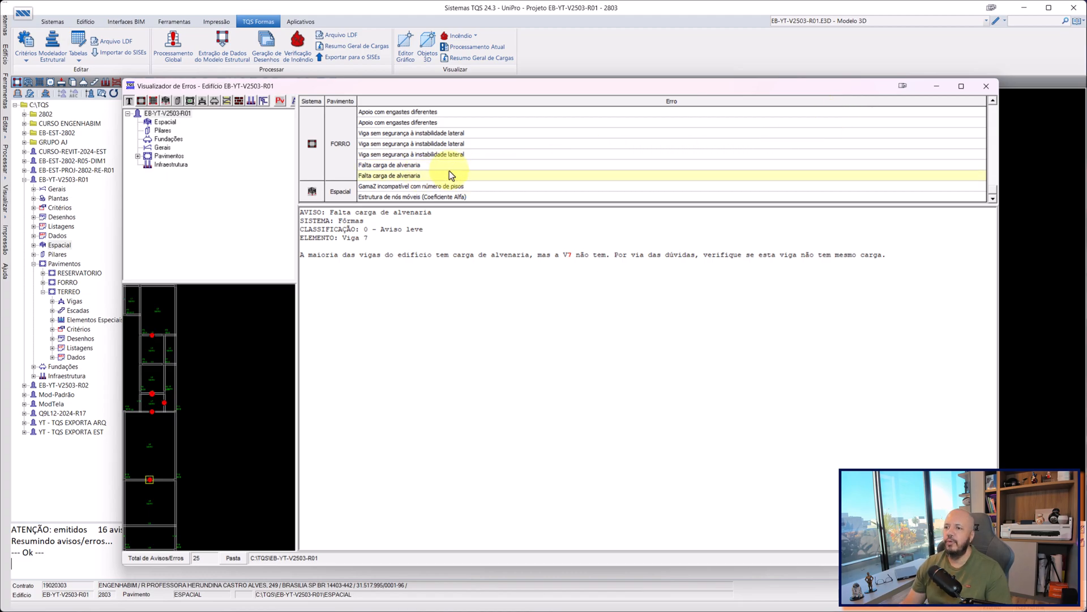
click(667, 186)
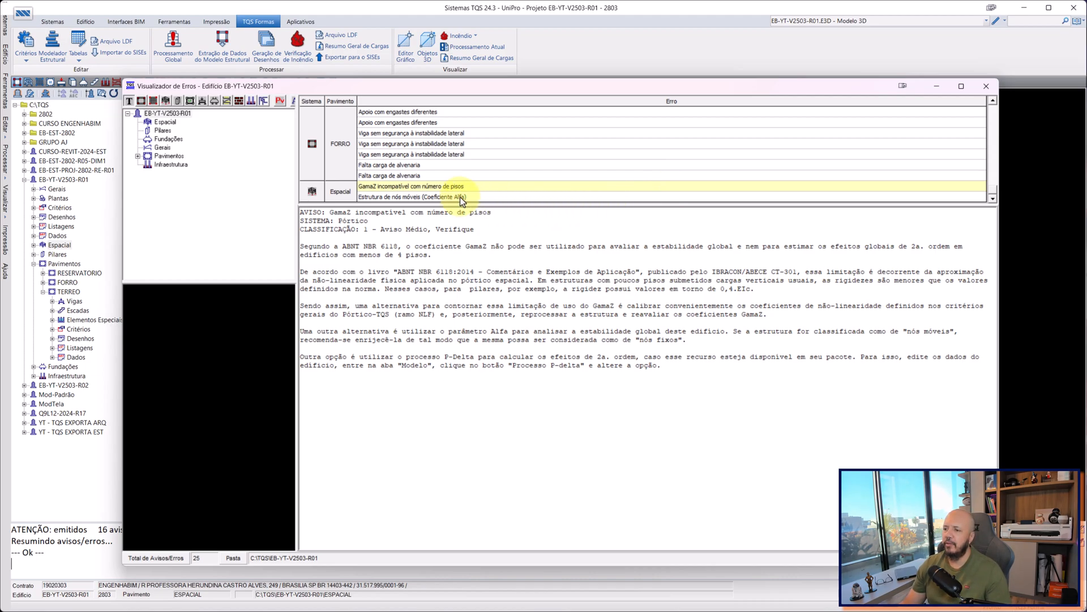
click(462, 198)
click(442, 187)
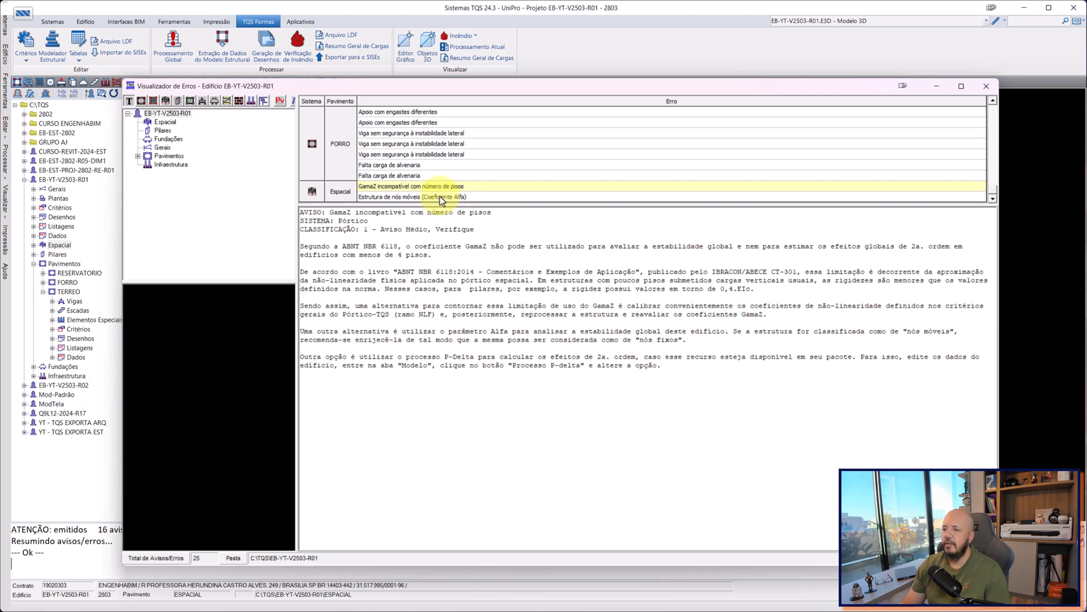
click(440, 197)
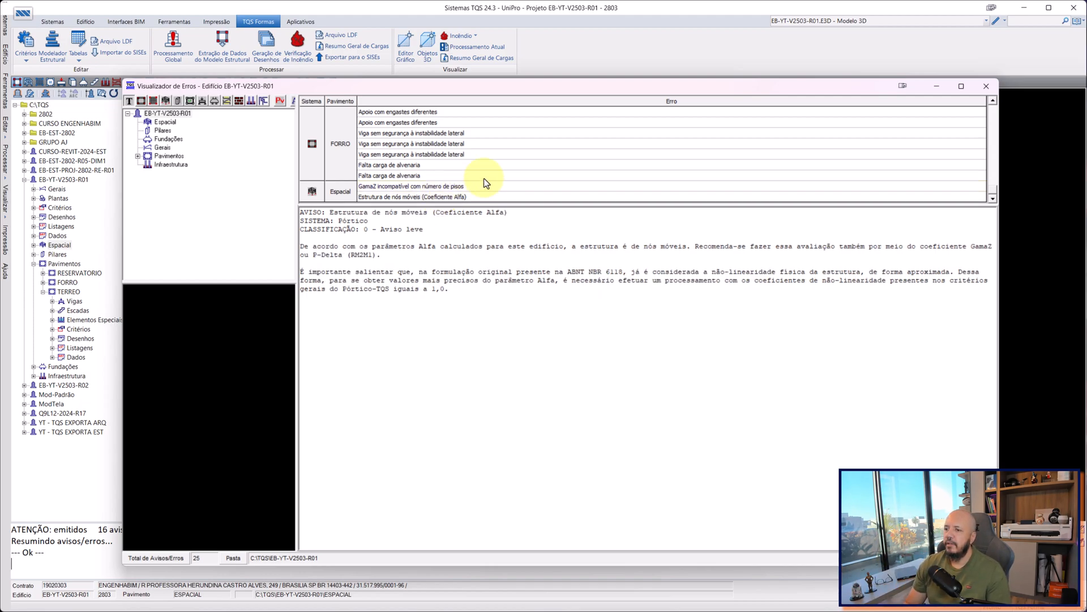
click(484, 178)
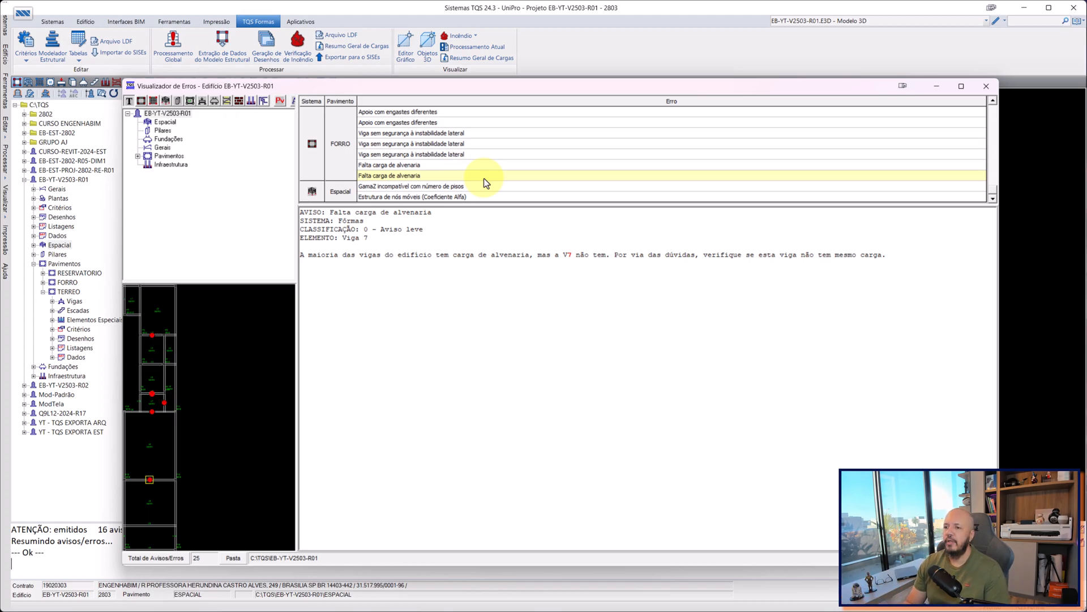
click(437, 186)
click(427, 197)
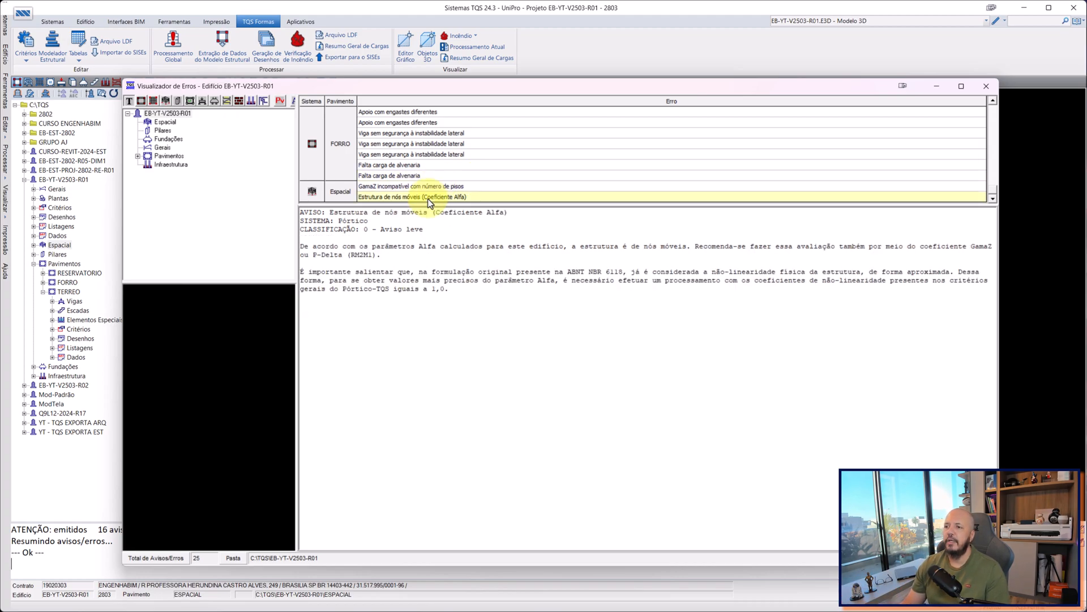
Close the errors viewer and examine the whole structure in the 3D building model from several angles.
click(992, 85)
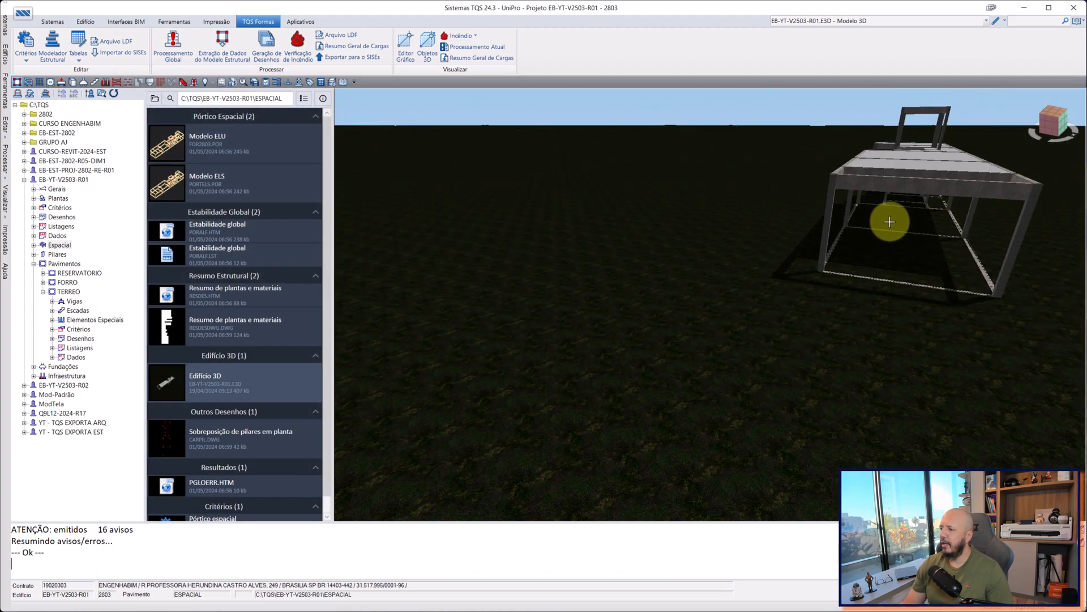
scroll(890, 221, up, 3)
middle_drag(889, 222, 757, 231)
scroll(758, 230, down, 5)
middle_drag(704, 199, 706, 221)
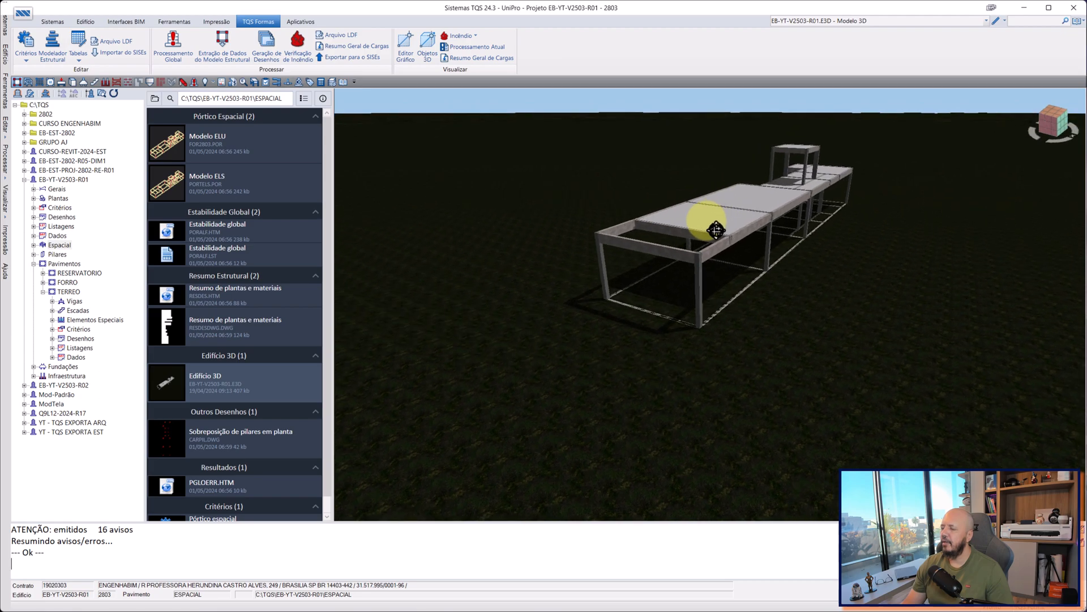
shift+middle_drag(774, 221, 742, 250)
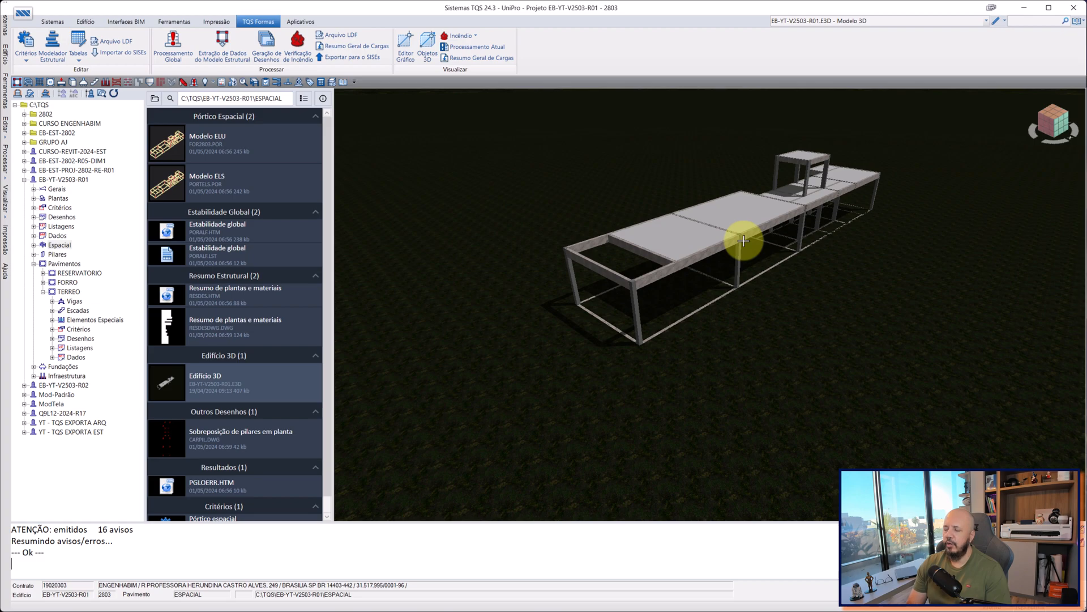
Preview the building's ELU and ELS spatial frame models.
click(57, 248)
click(205, 148)
click(209, 172)
Preview the TERREO floor's structural model, grid drawing and grid model.
click(62, 292)
click(199, 153)
click(206, 235)
click(172, 193)
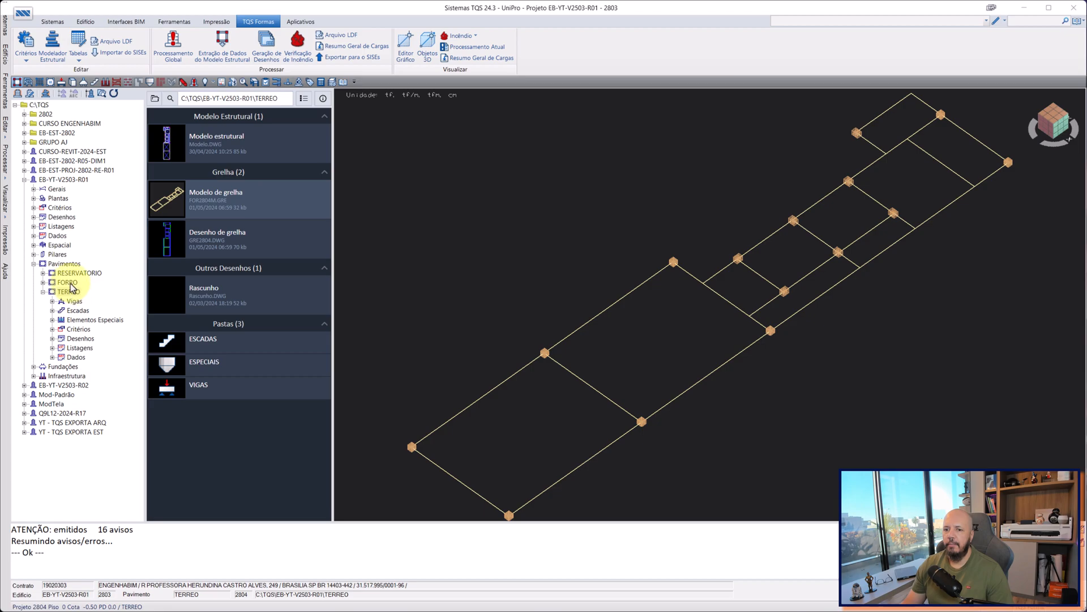
Open the FORRO floor's grid model and examine how its slab ribs run between the beams and pillars.
click(69, 282)
click(223, 195)
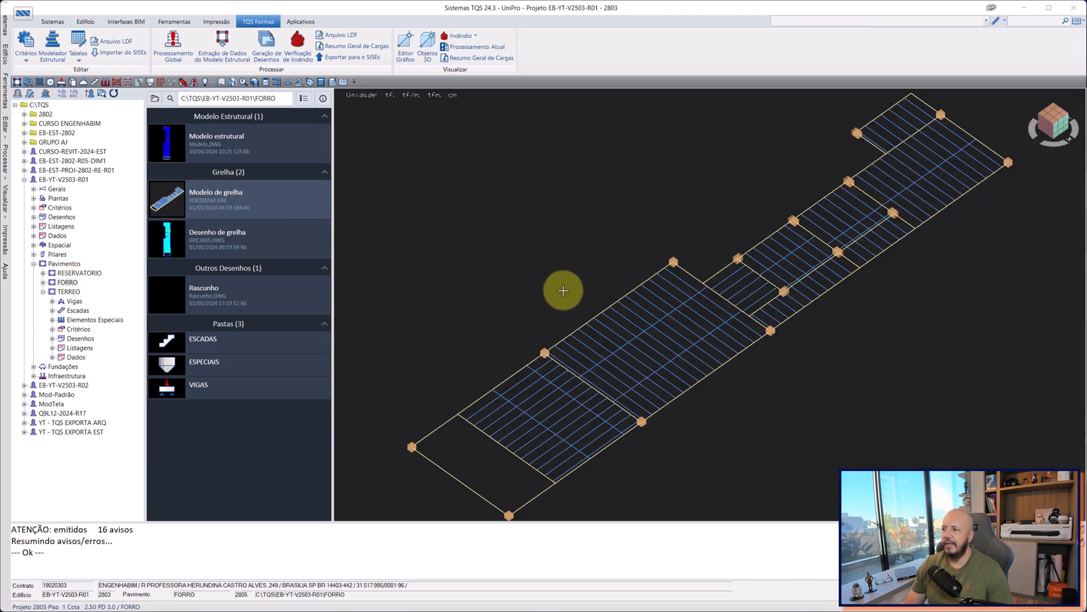
middle_drag(672, 326, 668, 296)
scroll(667, 296, down, 1)
scroll(592, 362, up, 5)
scroll(717, 304, down, 1)
scroll(717, 304, down, 3)
middle_drag(794, 238, 733, 276)
scroll(603, 321, up, 2)
scroll(641, 311, up, 2)
scroll(642, 311, up, 1)
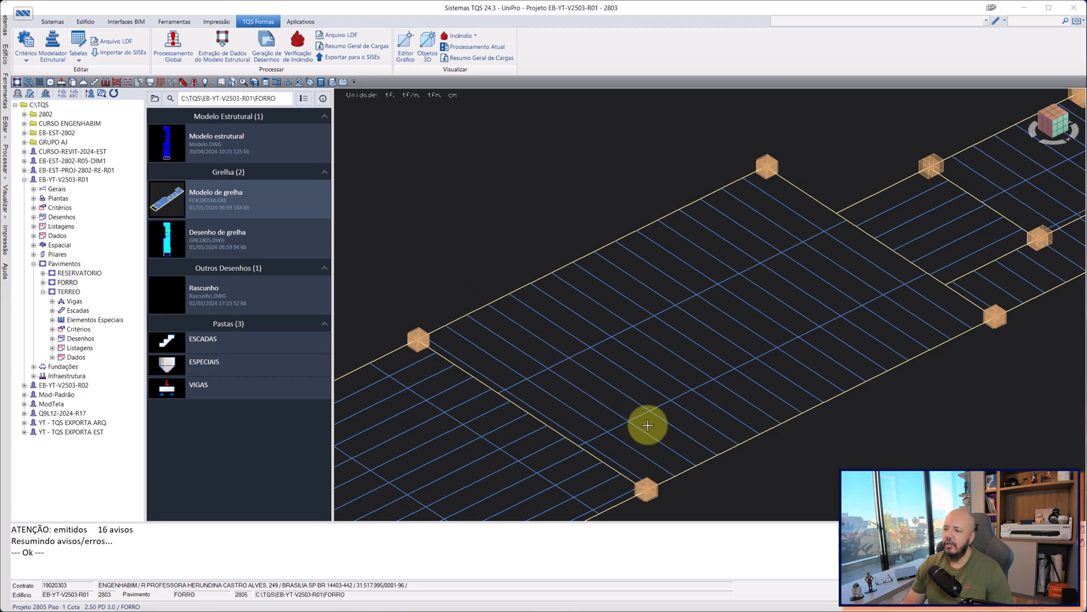
scroll(712, 461, up, 2)
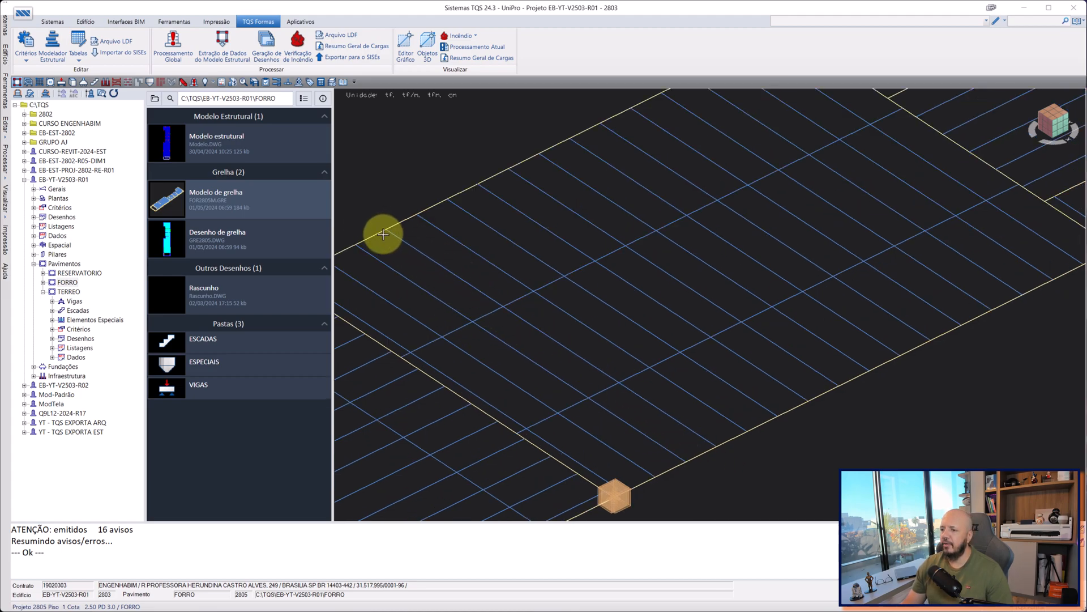
scroll(575, 352, down, 4)
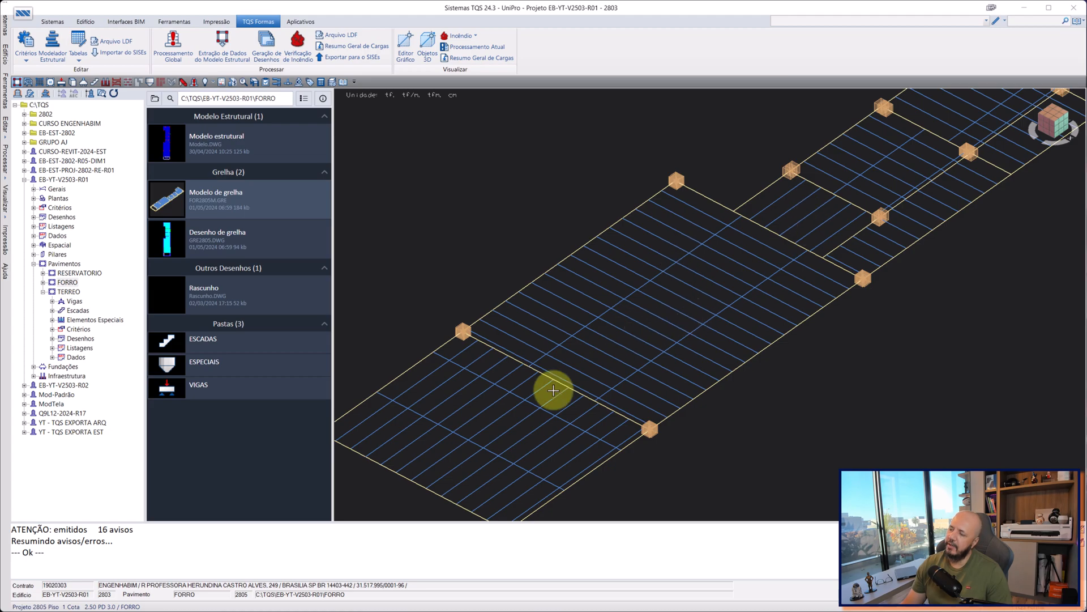
scroll(585, 342, up, 3)
scroll(585, 342, down, 3)
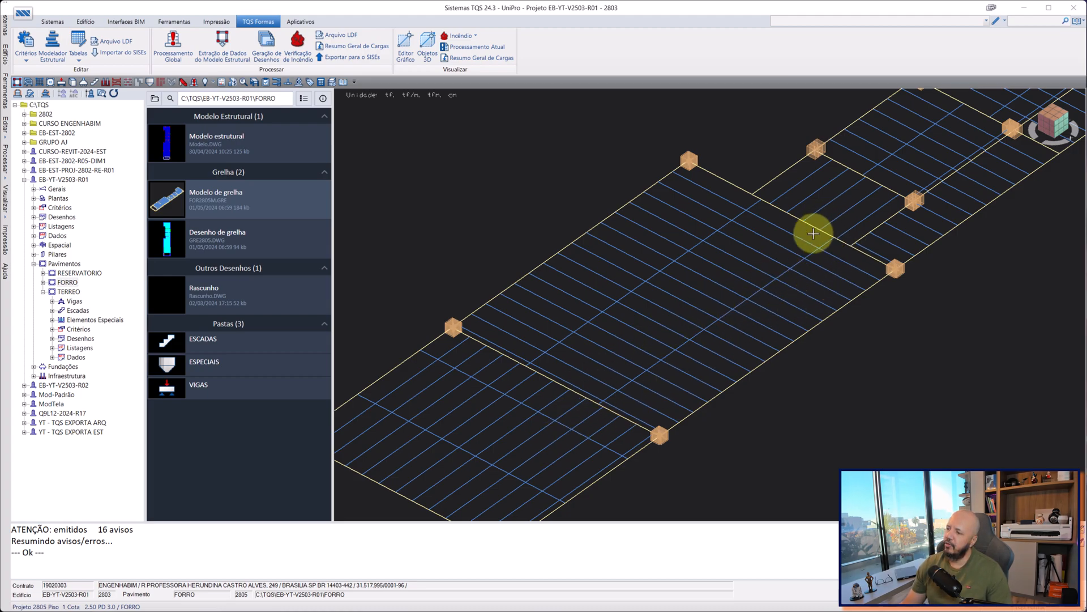
scroll(649, 340, down, 2)
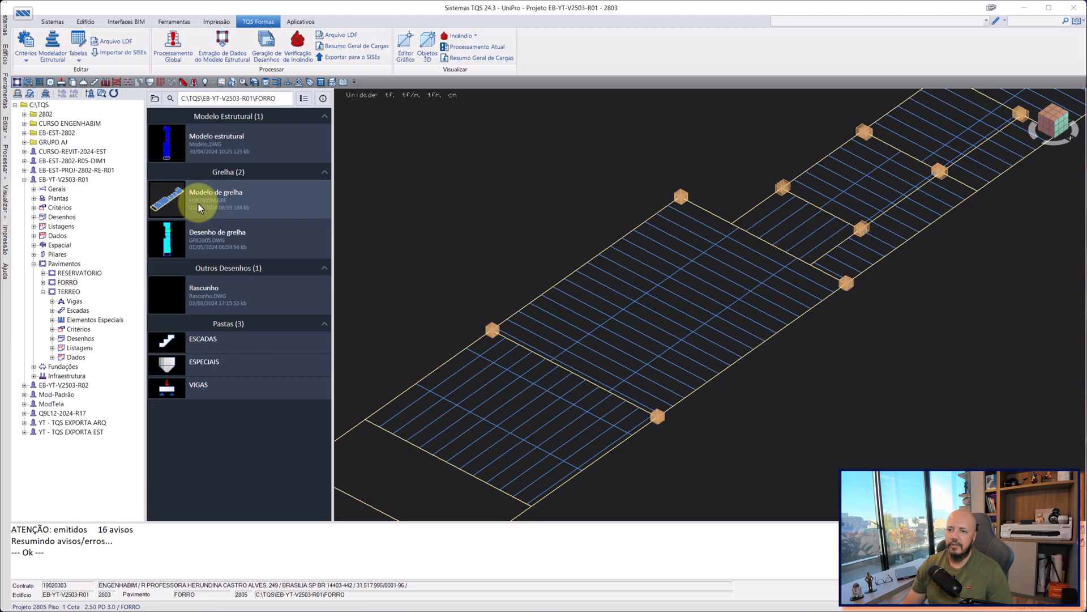
Check the FORRO grid drawing, then examine slab L8 and its ribs in the floor's structural model.
click(190, 243)
click(205, 150)
scroll(745, 381, up, 10)
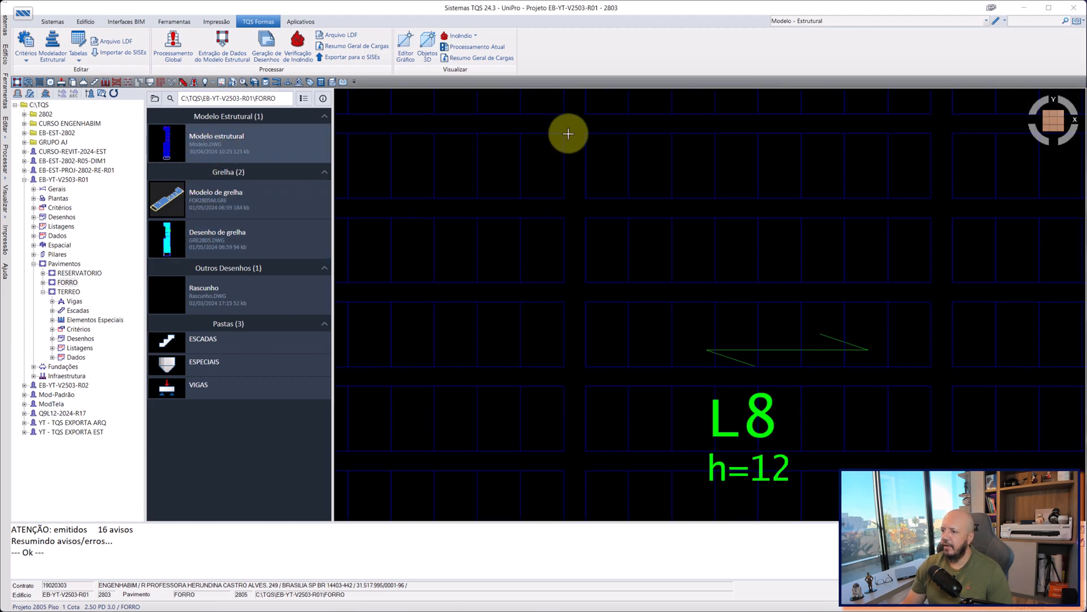
scroll(583, 362, down, 6)
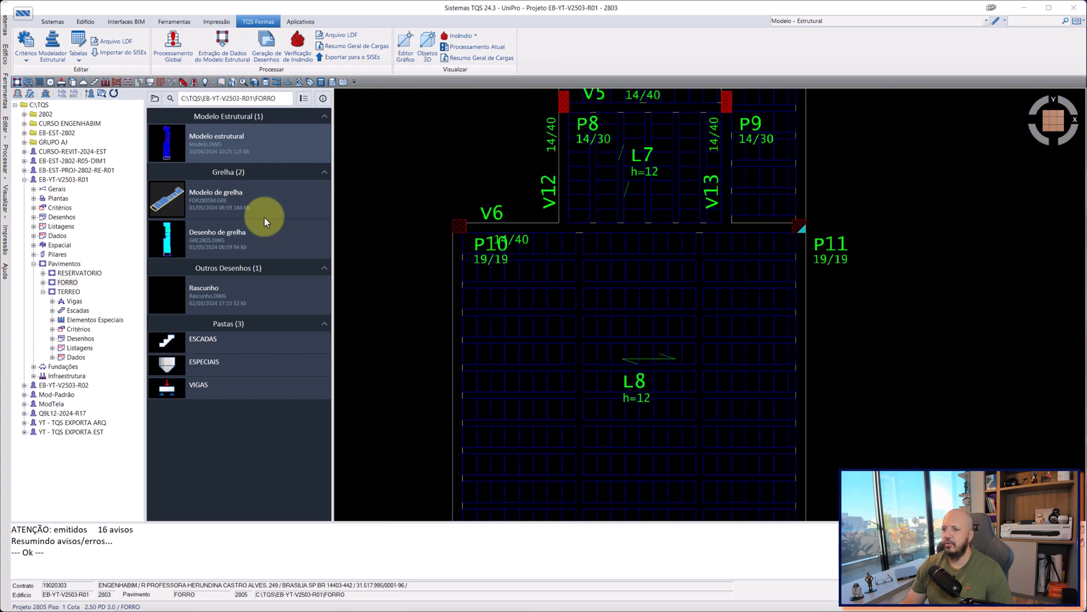
Return to the FORRO grid model and view the complete bar layout.
click(204, 202)
scroll(773, 375, up, 2)
scroll(773, 375, down, 1)
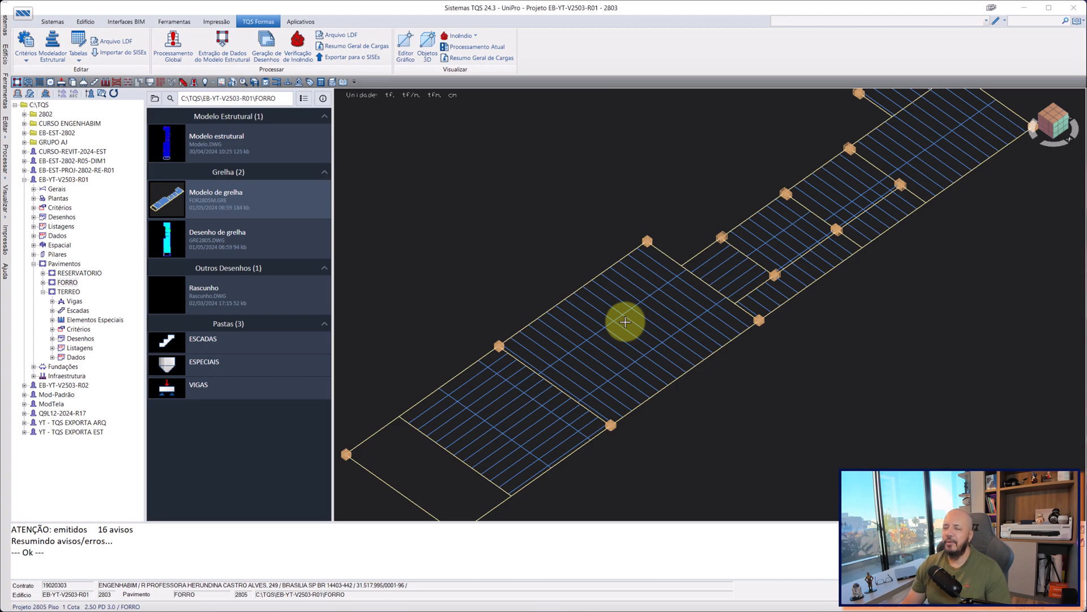
scroll(649, 299, down, 1)
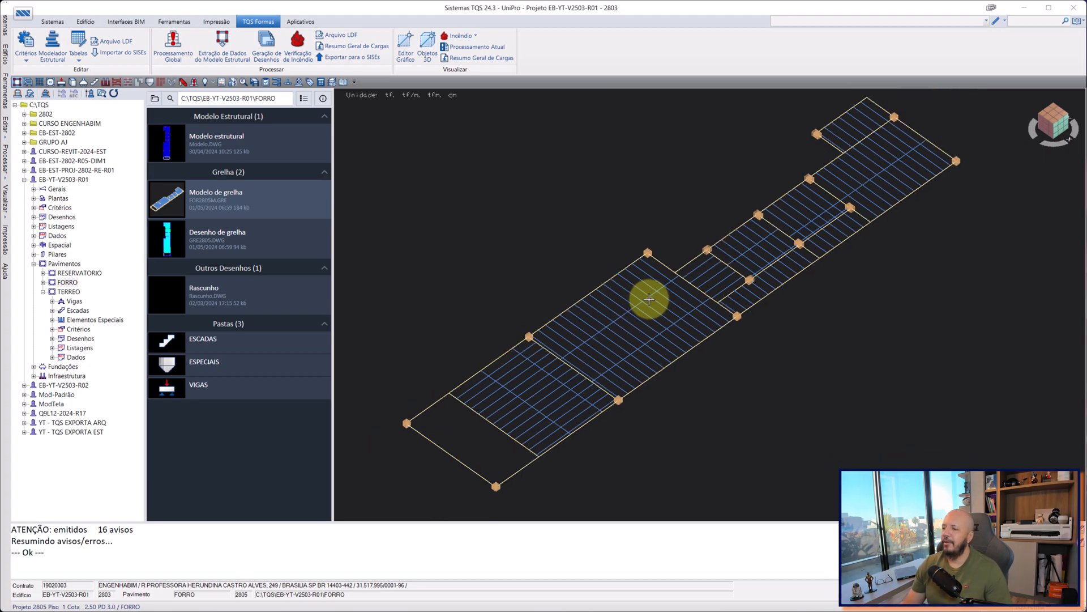